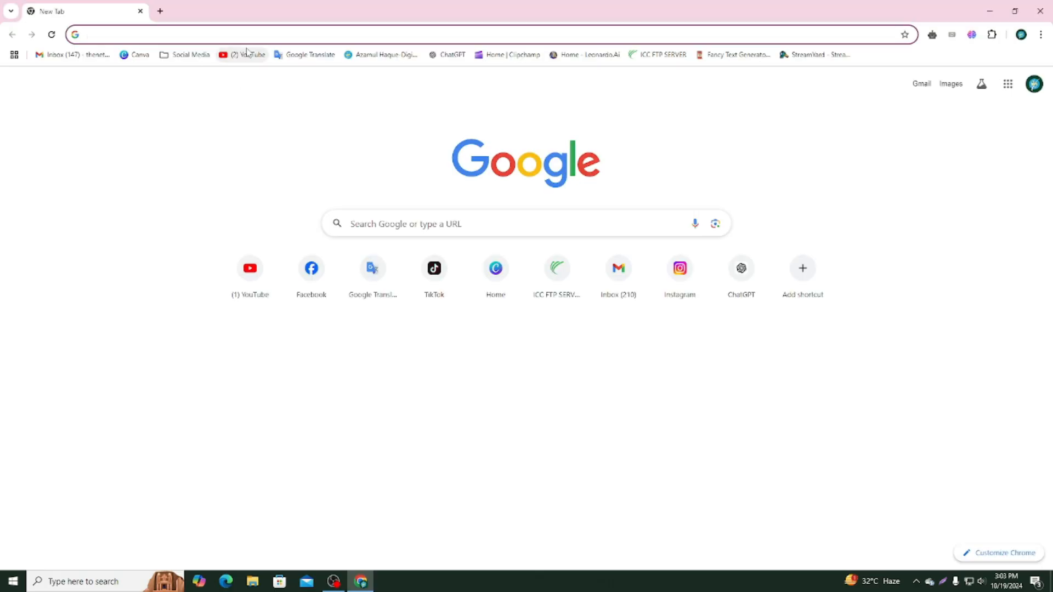
- Open Canva and create a blank design with the Logo preset of 500 × 500 px
type("Canva")
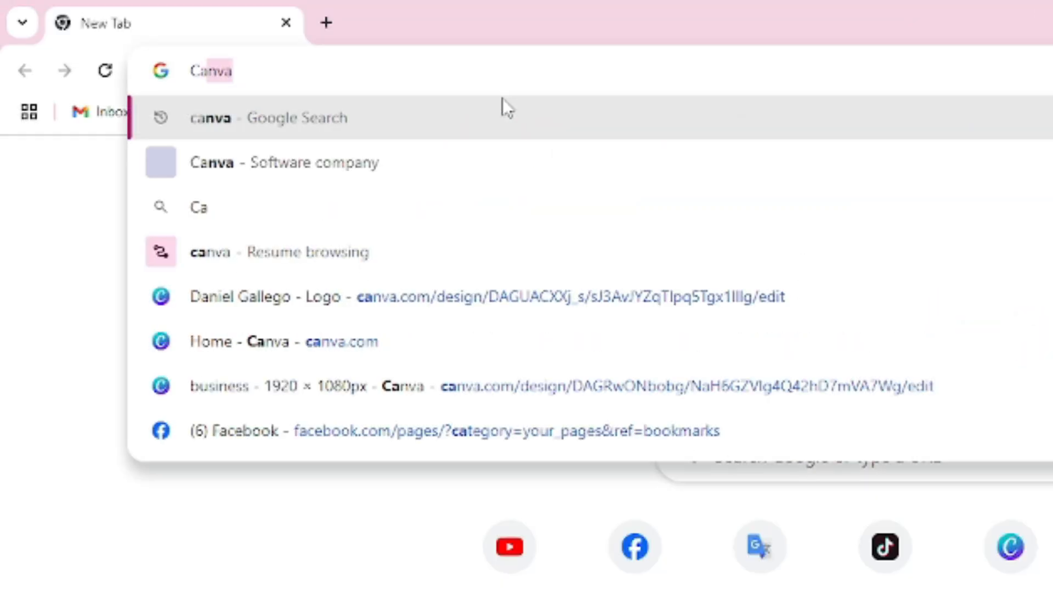
key("Return")
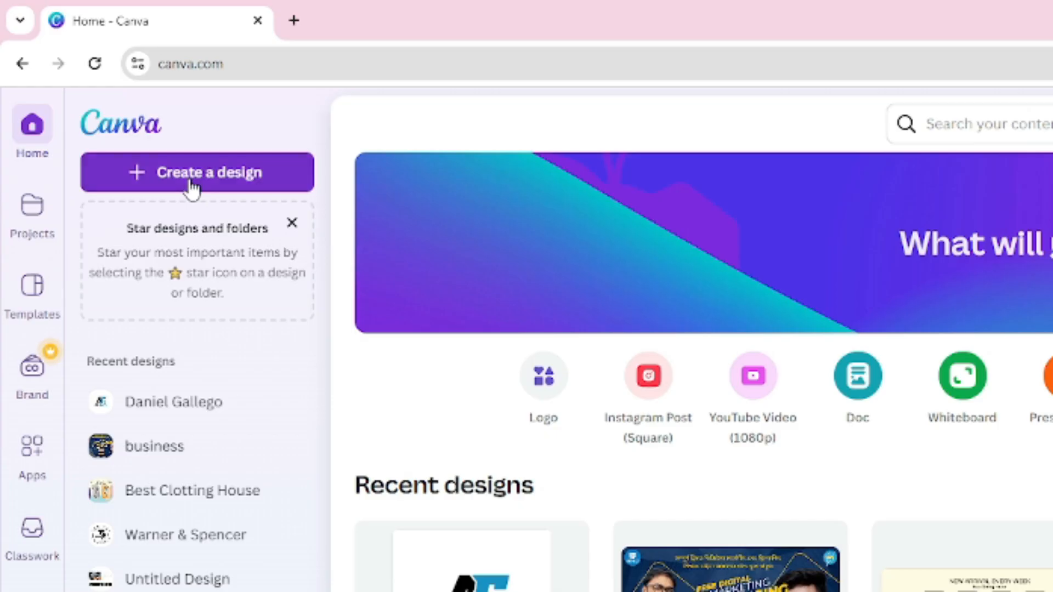
left_click(191, 183)
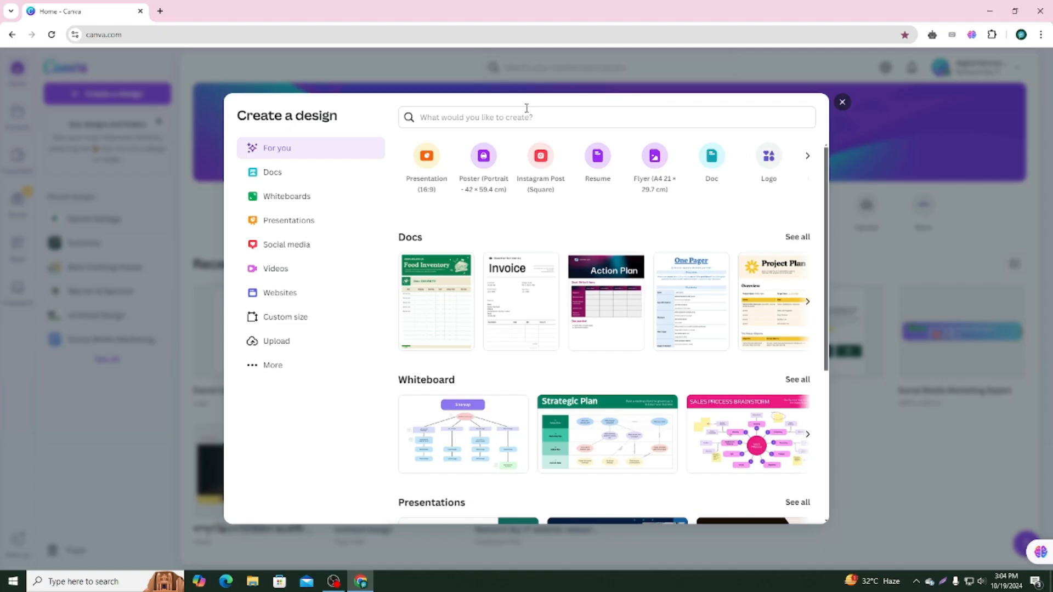
left_click(526, 116)
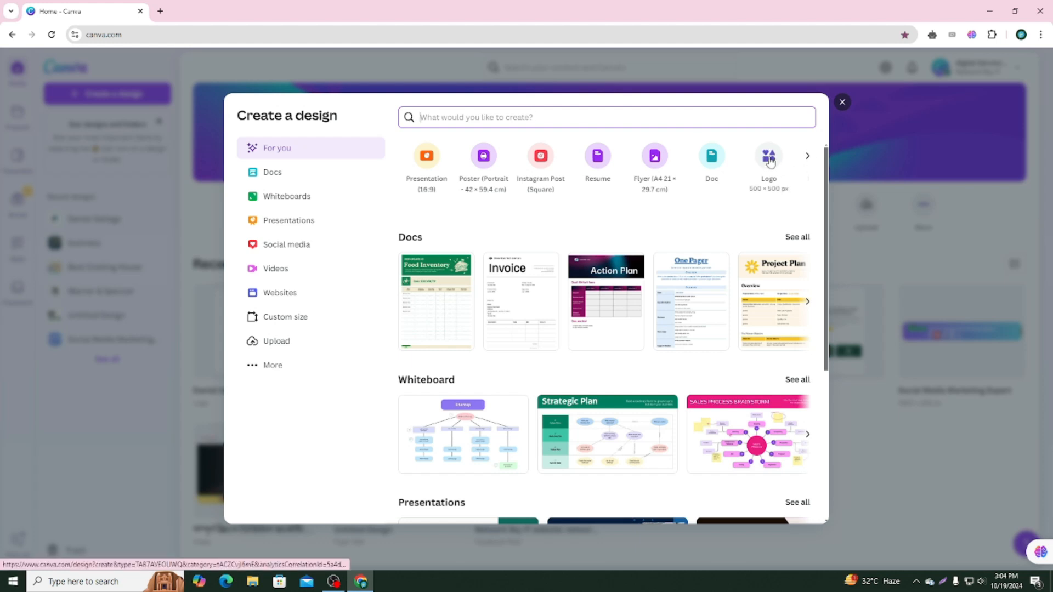
type("lo")
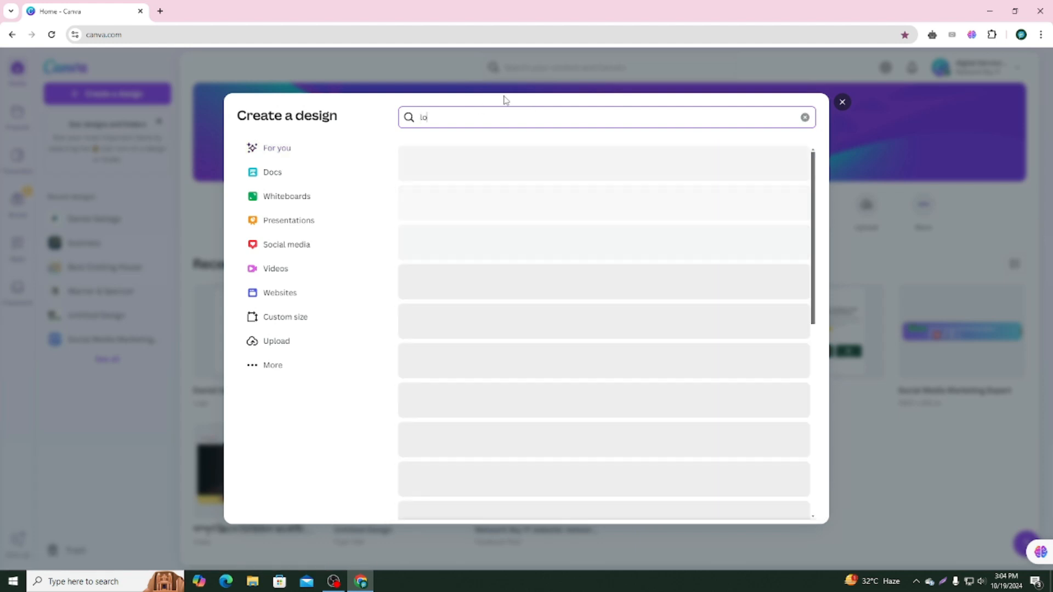
type("go")
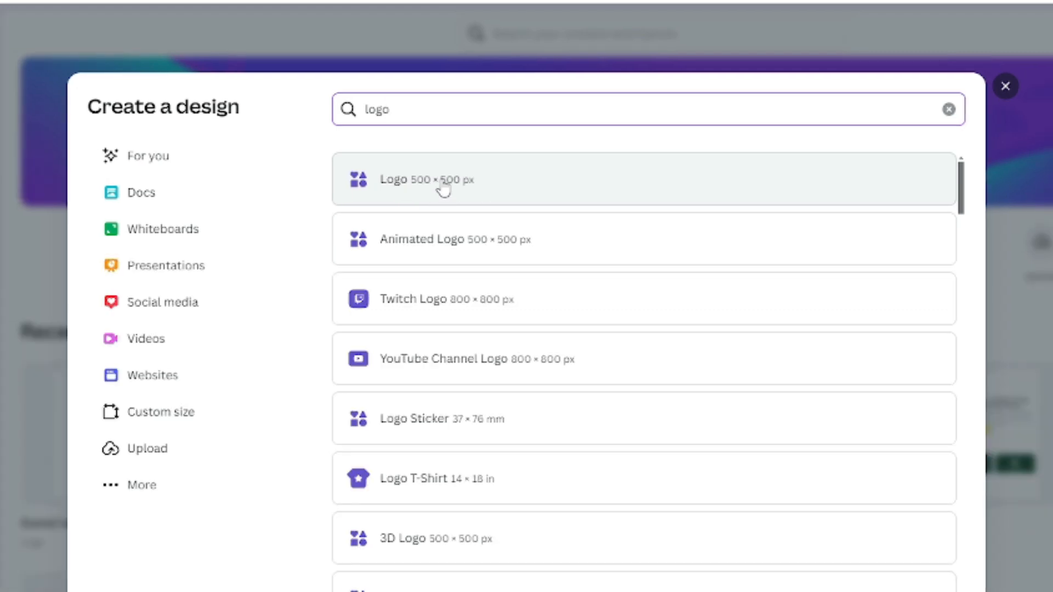
left_click(444, 188)
left_click(438, 213)
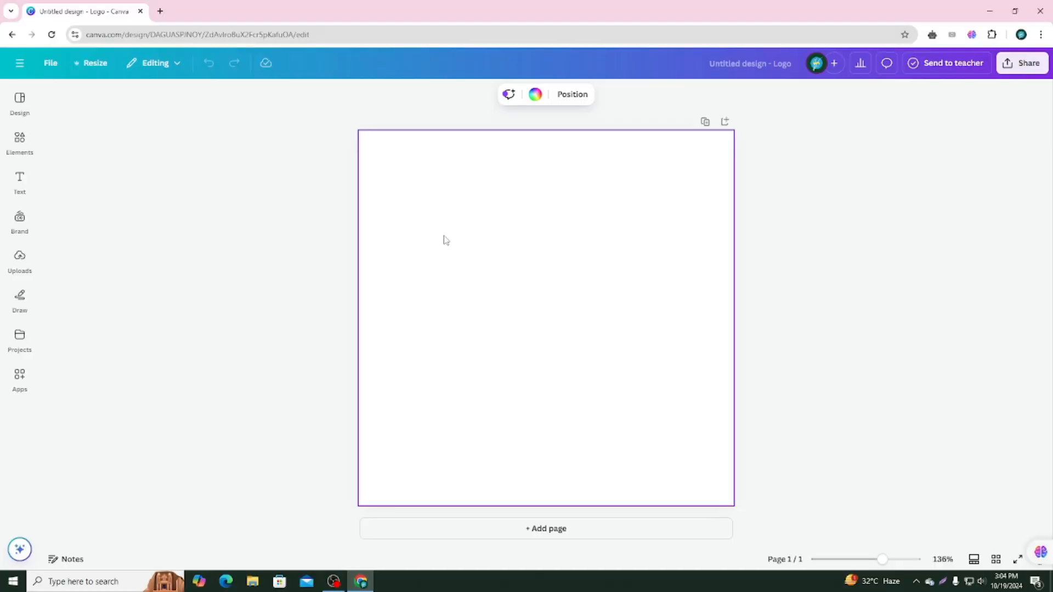
- Fill the page background with the solid turquoise-blue default color
left_click(534, 96)
left_click(116, 320)
left_click(156, 372)
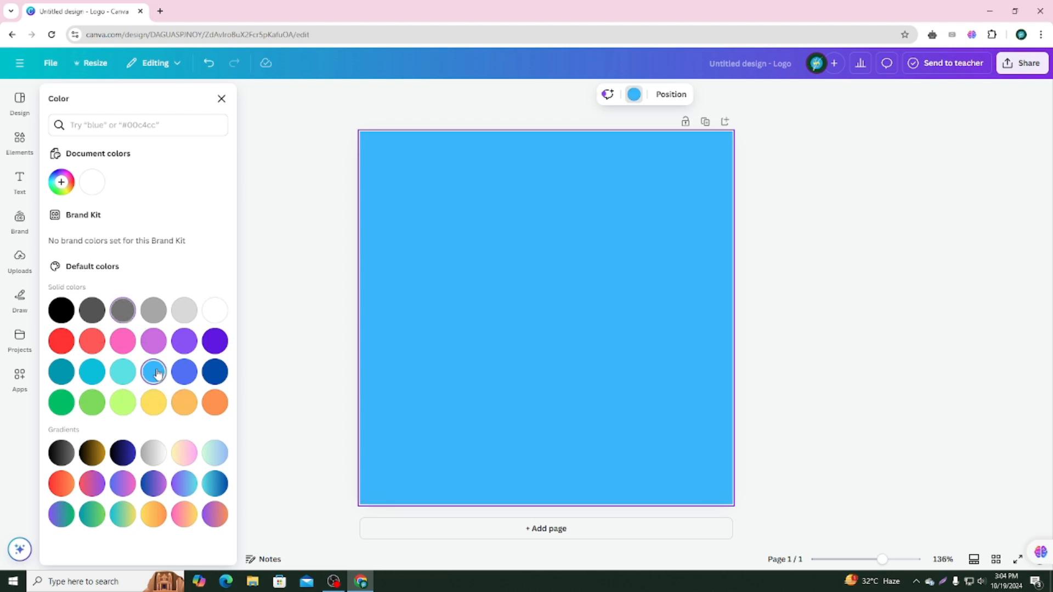
left_click(121, 373)
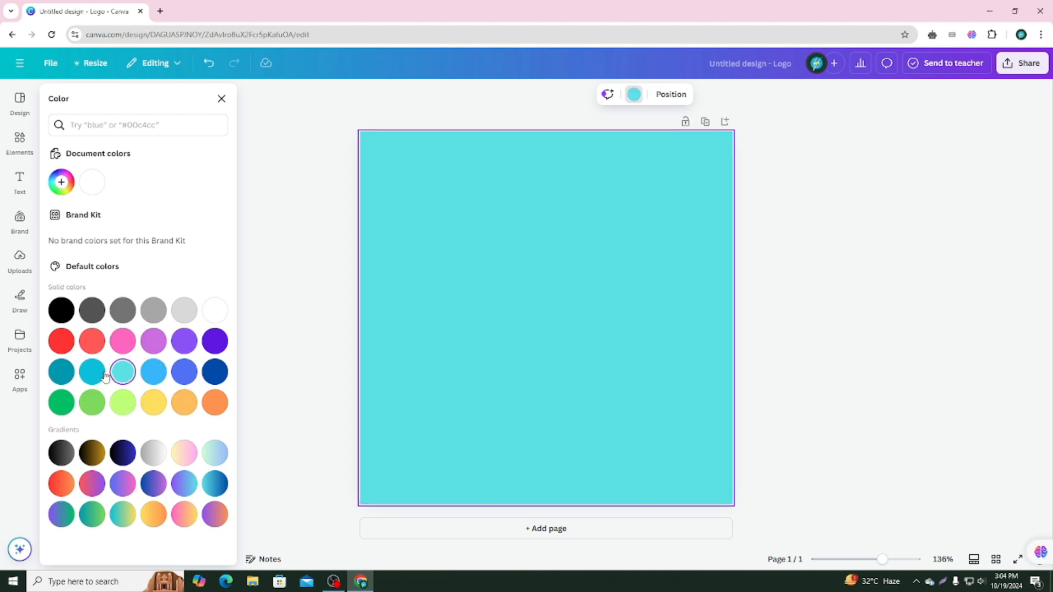
left_click(102, 374)
left_click(367, 268)
left_click(258, 250)
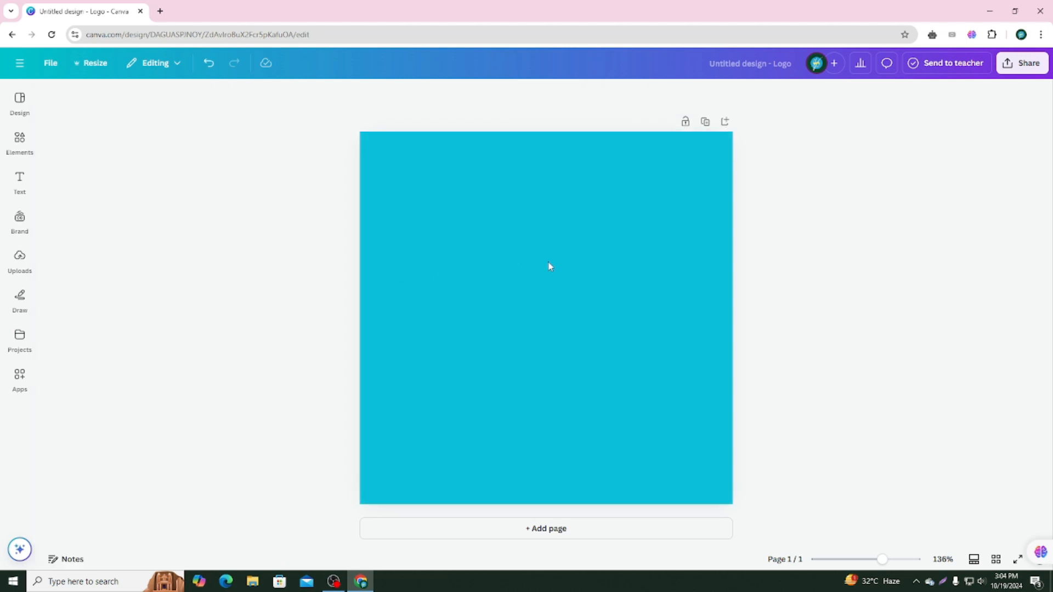
- Upload the image "Untitled design (4)" from Downloads and place it on the page
left_click(20, 257)
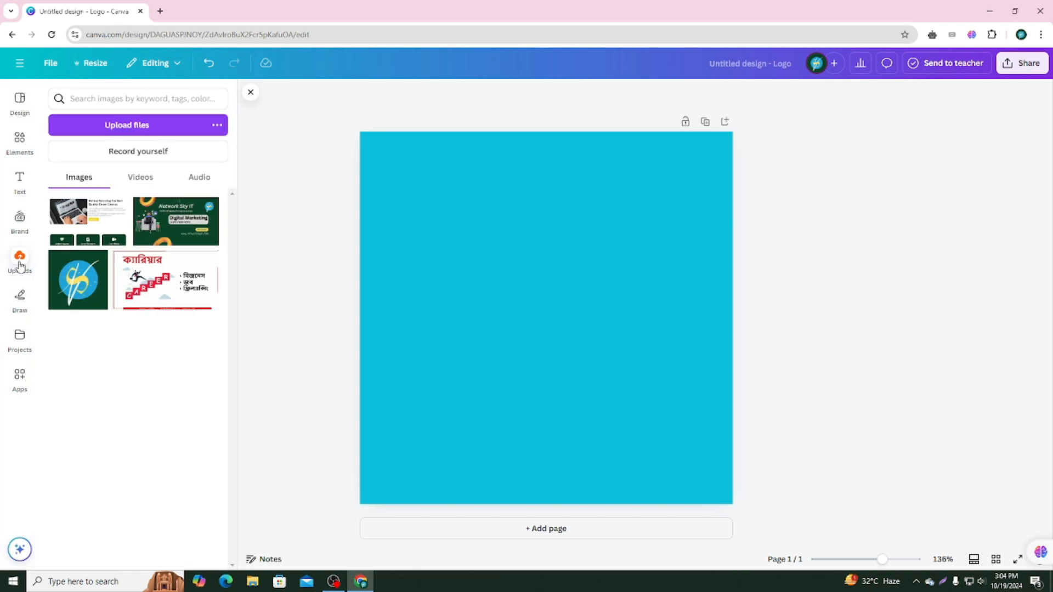
left_click(128, 126)
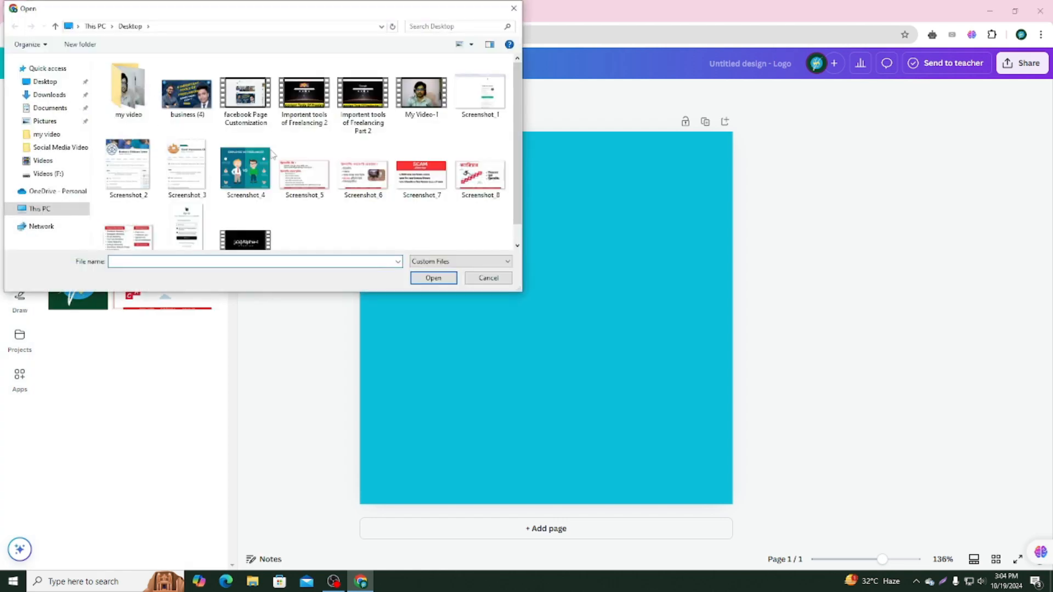
left_click(49, 95)
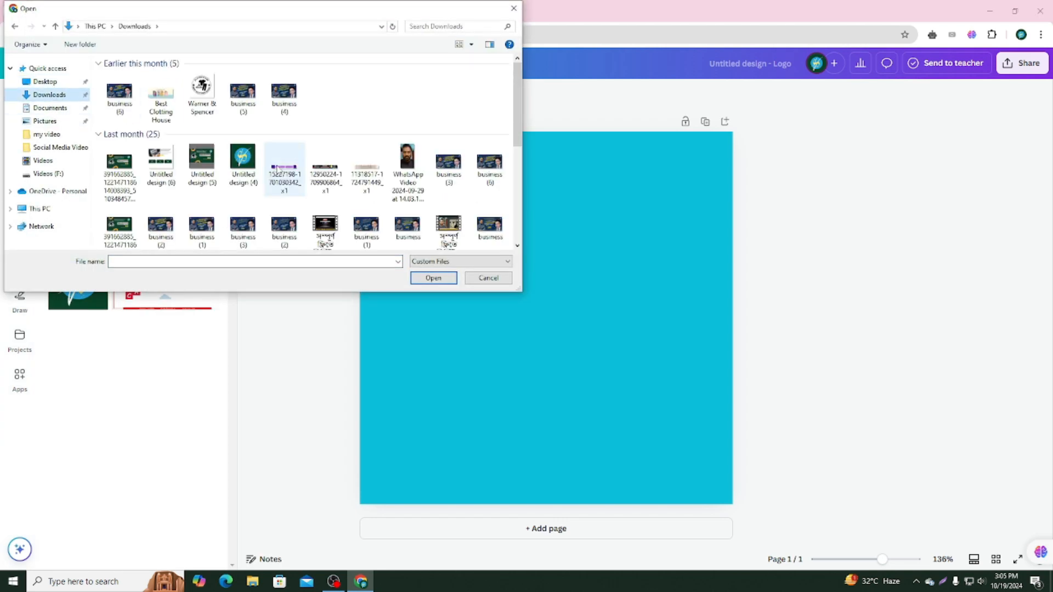
left_click(243, 158)
left_click(456, 279)
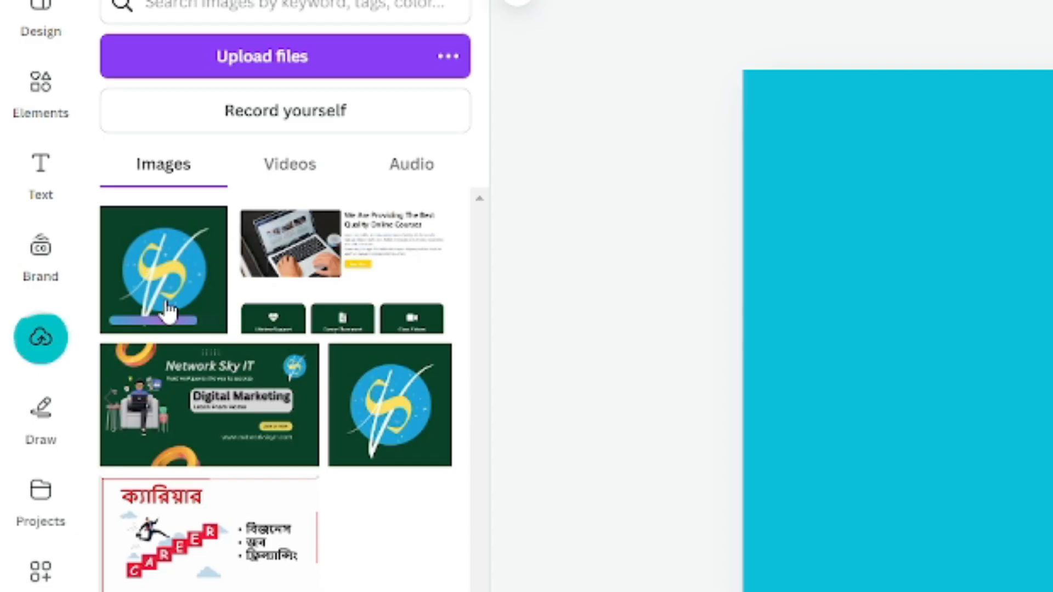
left_click(155, 294)
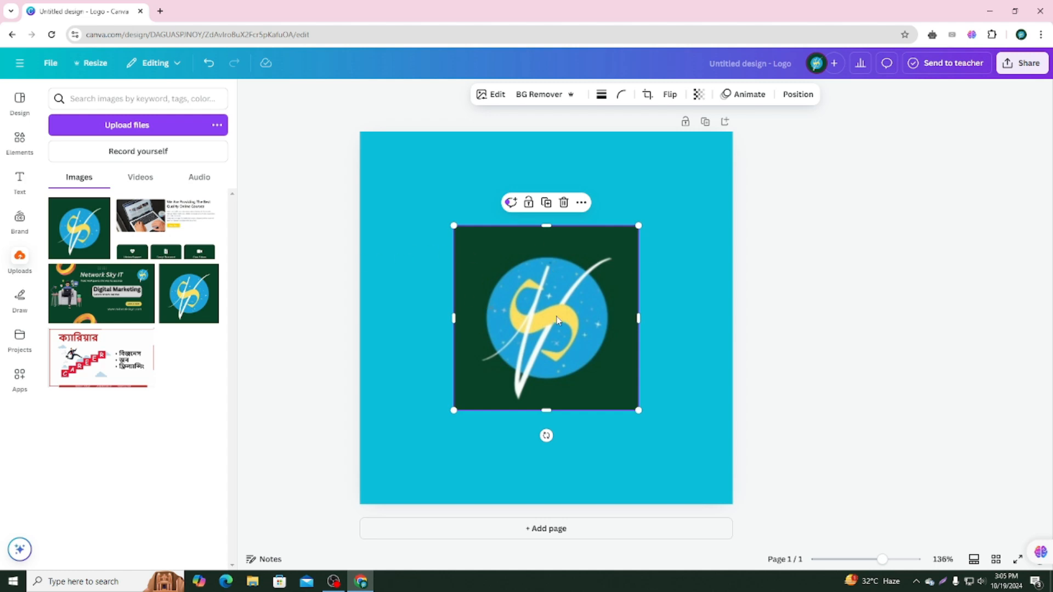
- Open the remove.bg website in a new browser tab
left_click(160, 11)
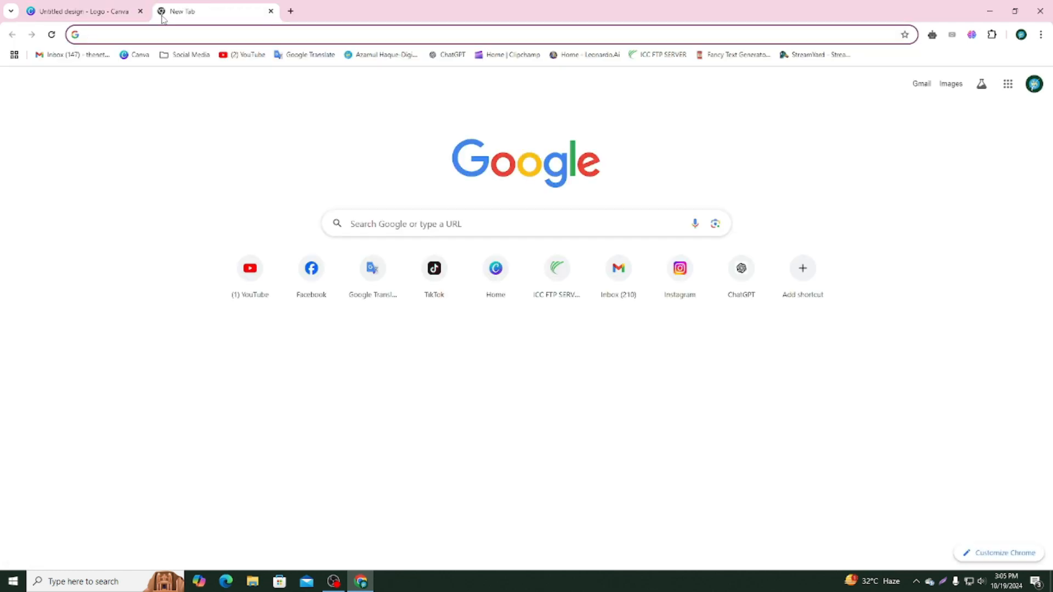
type("remove")
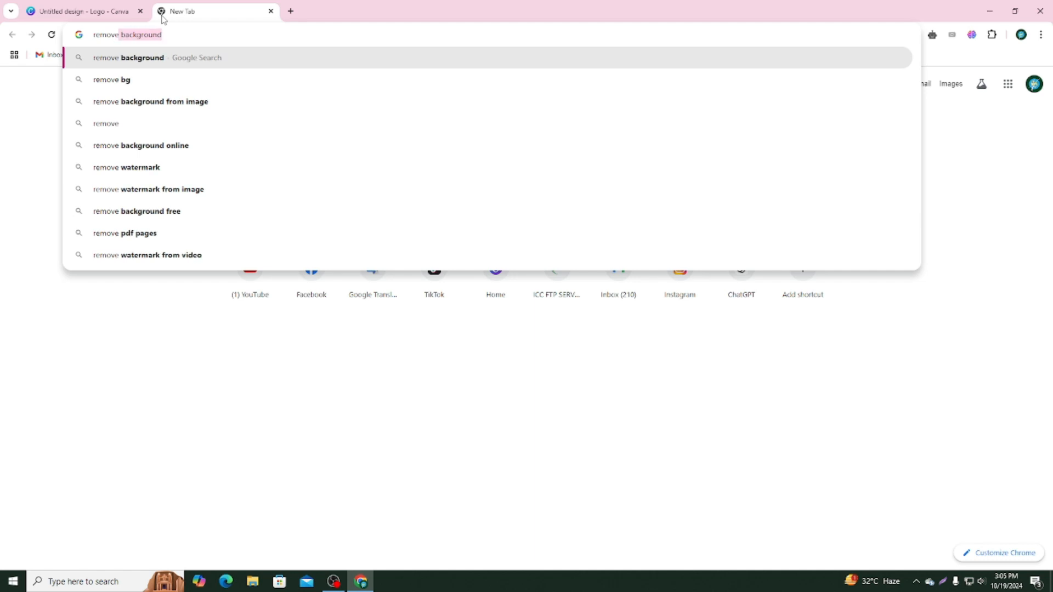
key("BackSpace")
key("BackSpace")
type(".")
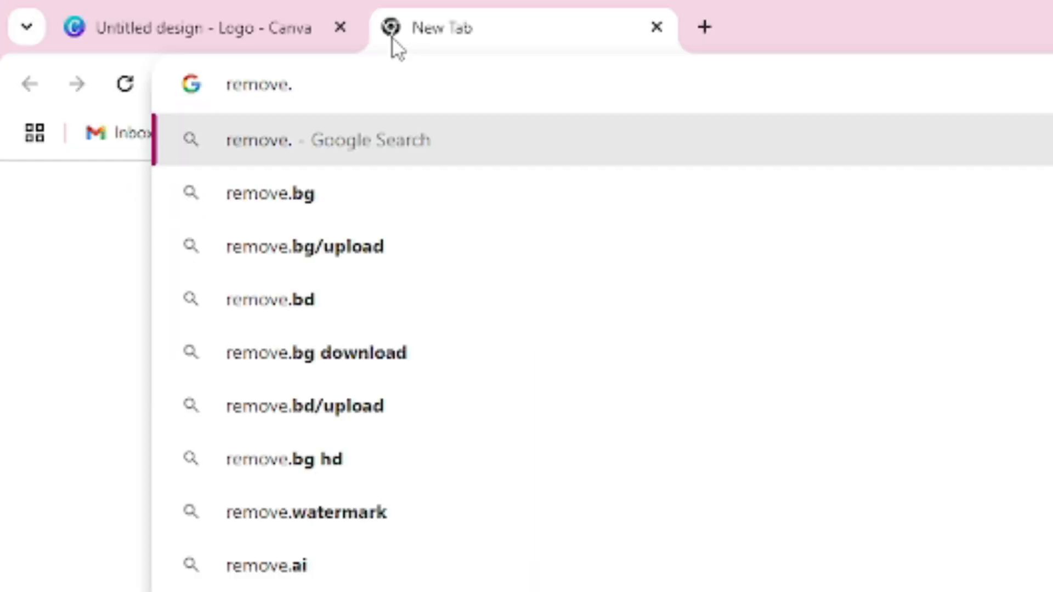
type("bg")
key("Return")
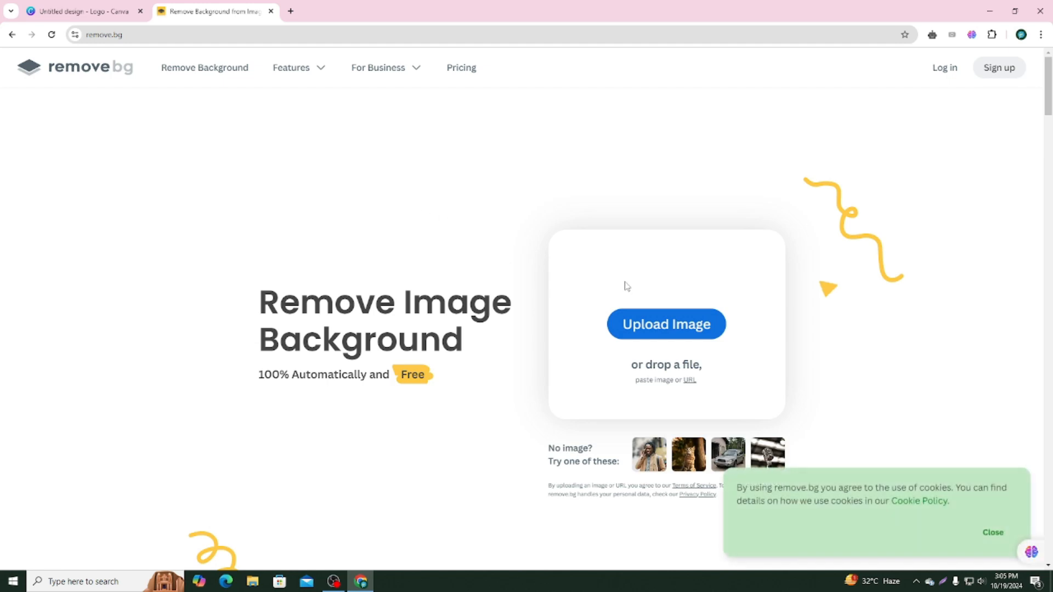
- Remove the background from the "Untitled design (4)" logo image and download the resulting standard-size file
left_click(667, 325)
left_click(247, 158)
left_click(433, 277)
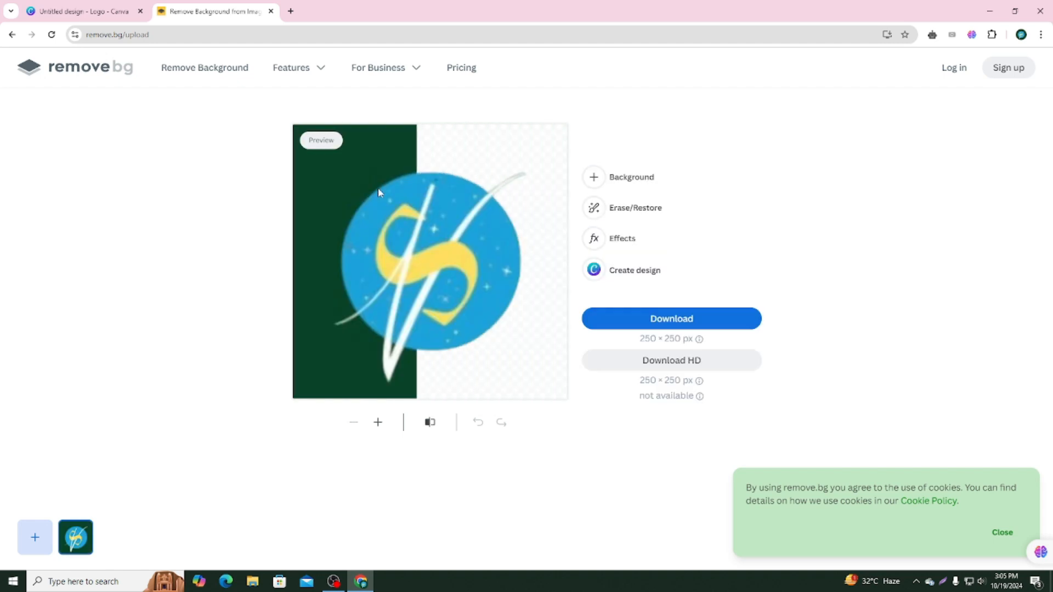
left_click(694, 321)
- Switch back to the Canva design and upload the "Untitled_design__4_-removebg-preview" image
left_click(82, 11)
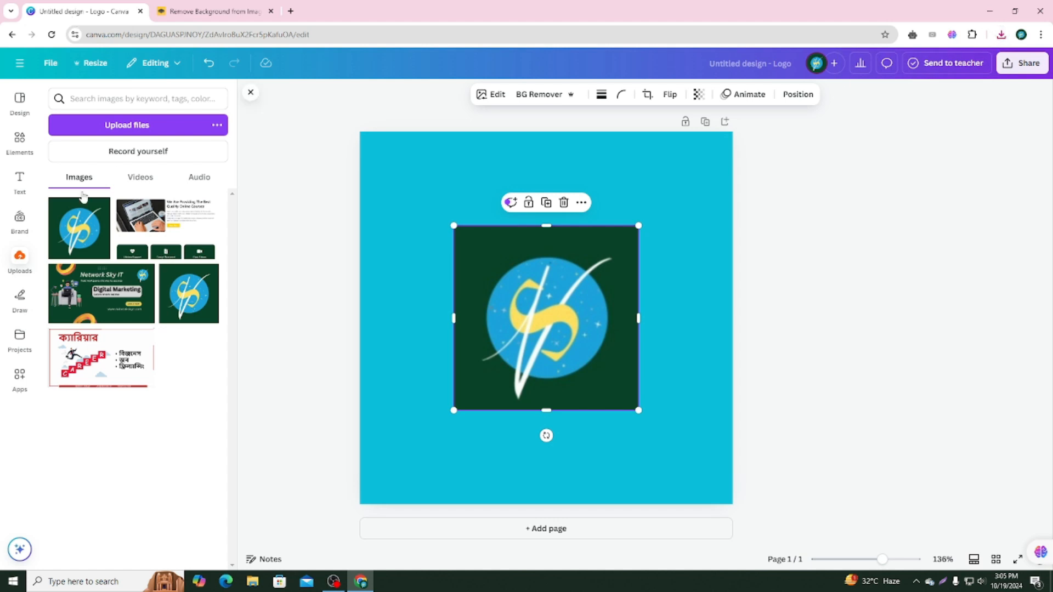
left_click(112, 127)
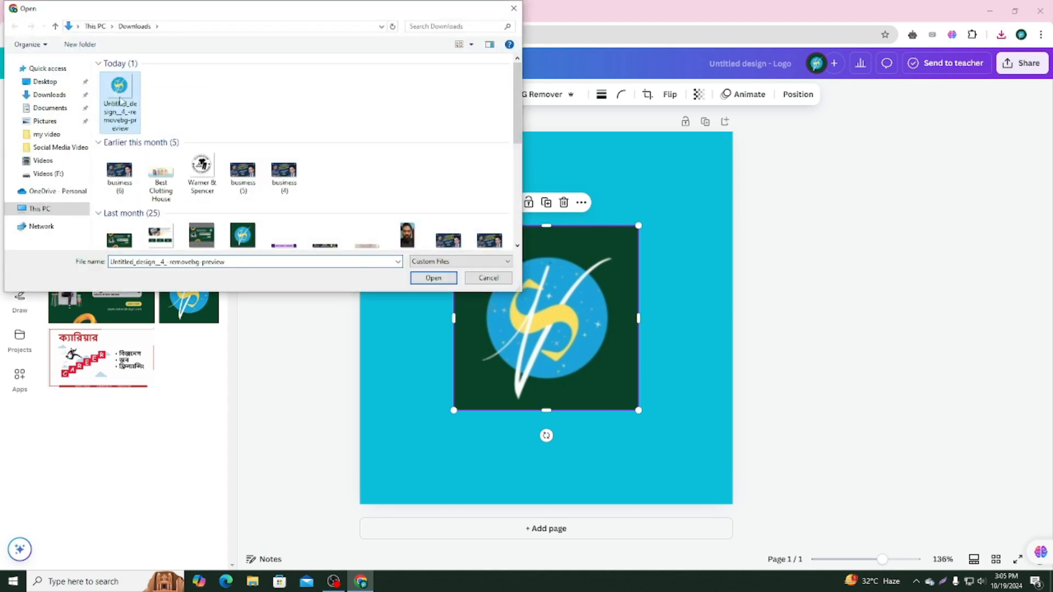
left_click(439, 284)
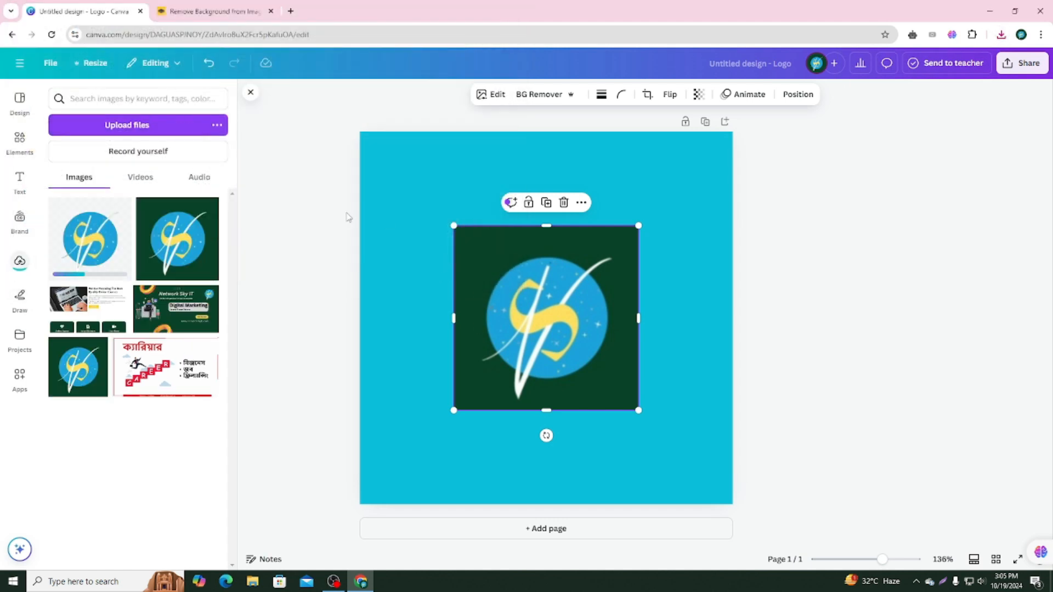
- Replace the dark-background logo on the page with the transparent version, positioned in the page's upper middle
left_click(490, 275)
left_click_drag(490, 275, 205, 198)
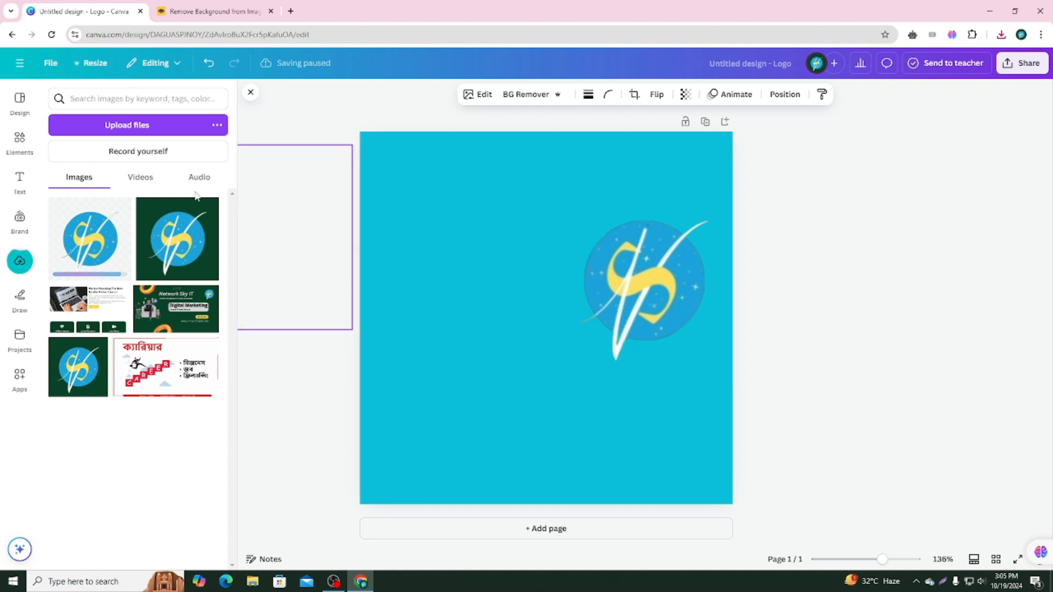
left_click_drag(664, 299, 546, 267)
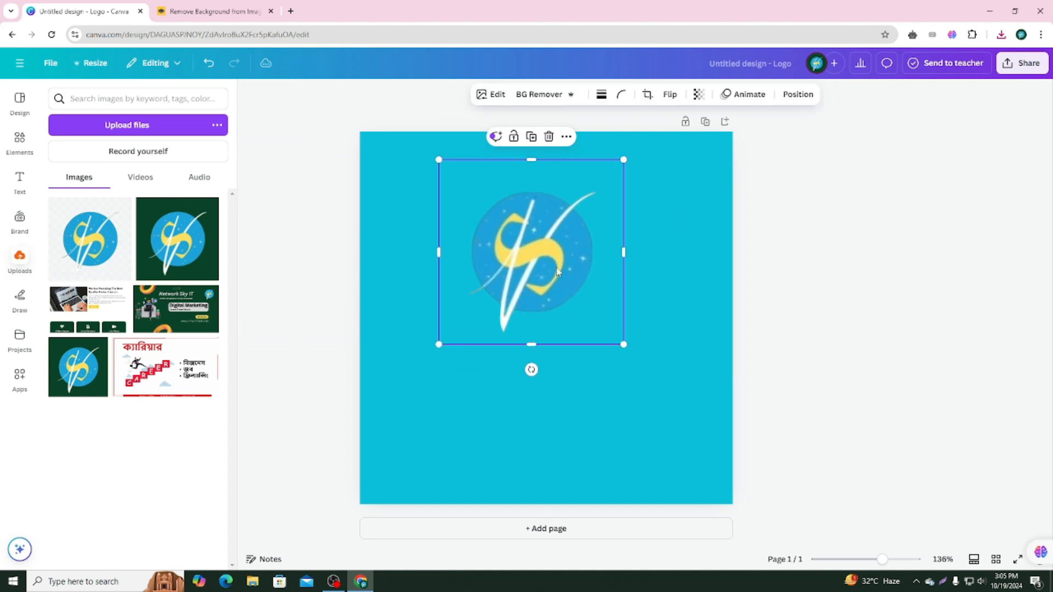
- Change the page background to the solid green default color
left_click(689, 294)
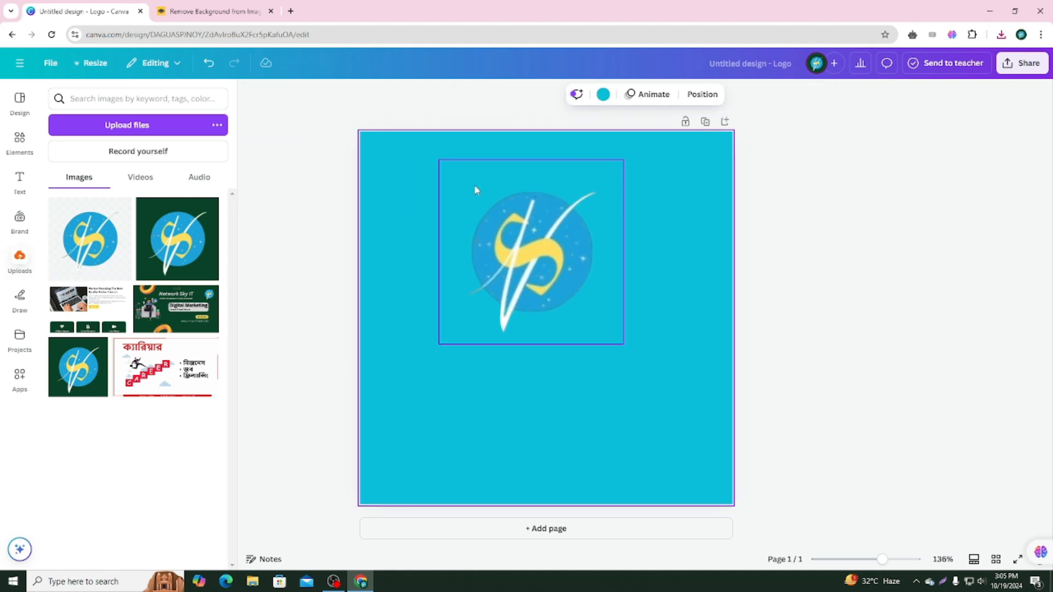
left_click(603, 96)
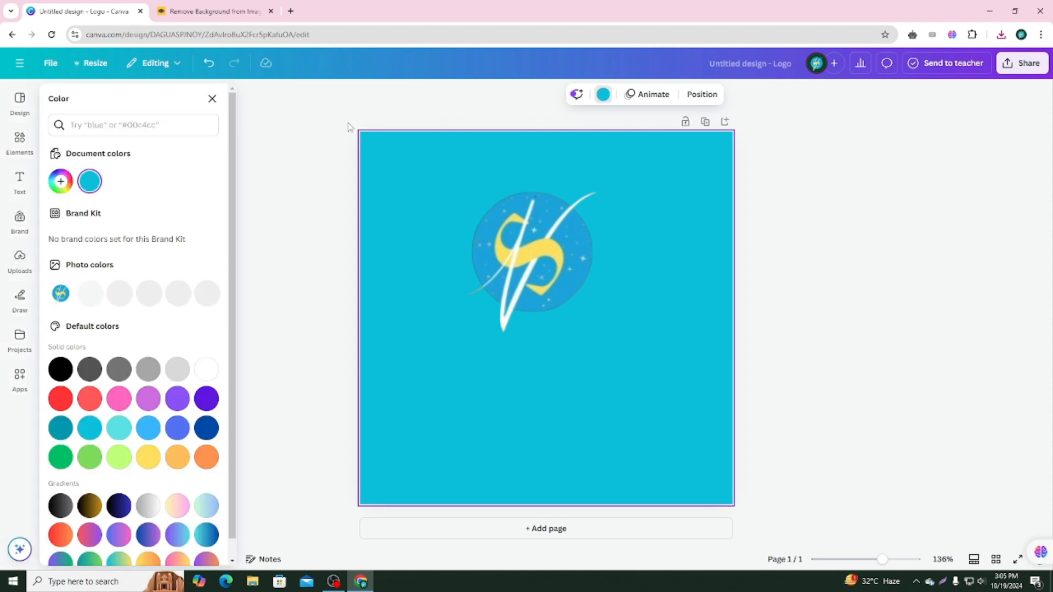
left_click(147, 400)
left_click(60, 455)
left_click(61, 426)
left_click(60, 455)
- Enlarge the transparent logo and center it horizontally in the upper part of the page
left_click(481, 307)
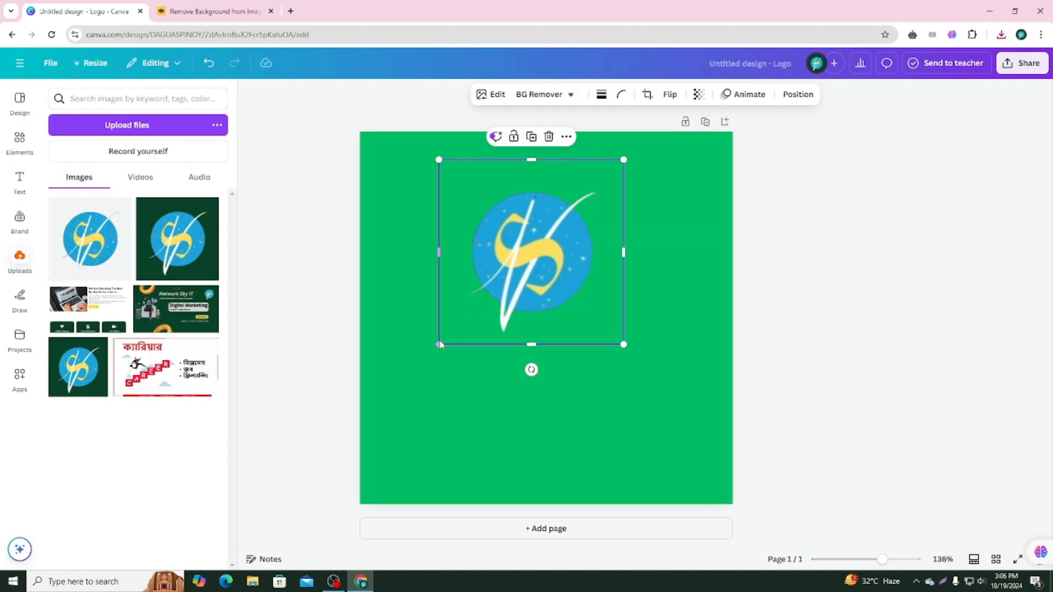
left_click_drag(438, 346, 360, 426)
left_click_drag(493, 300, 531, 284)
left_click_drag(663, 407, 642, 385)
left_click_drag(499, 276, 523, 280)
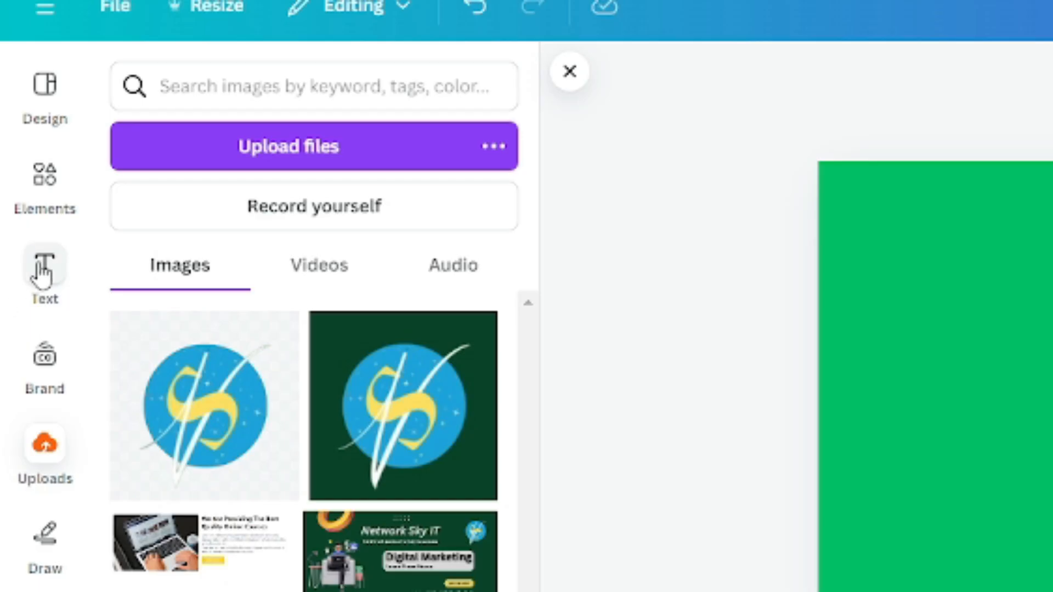
- Add a body text box reading "Network Sky IT" and place it just below the logo
left_click(19, 178)
left_click(211, 525)
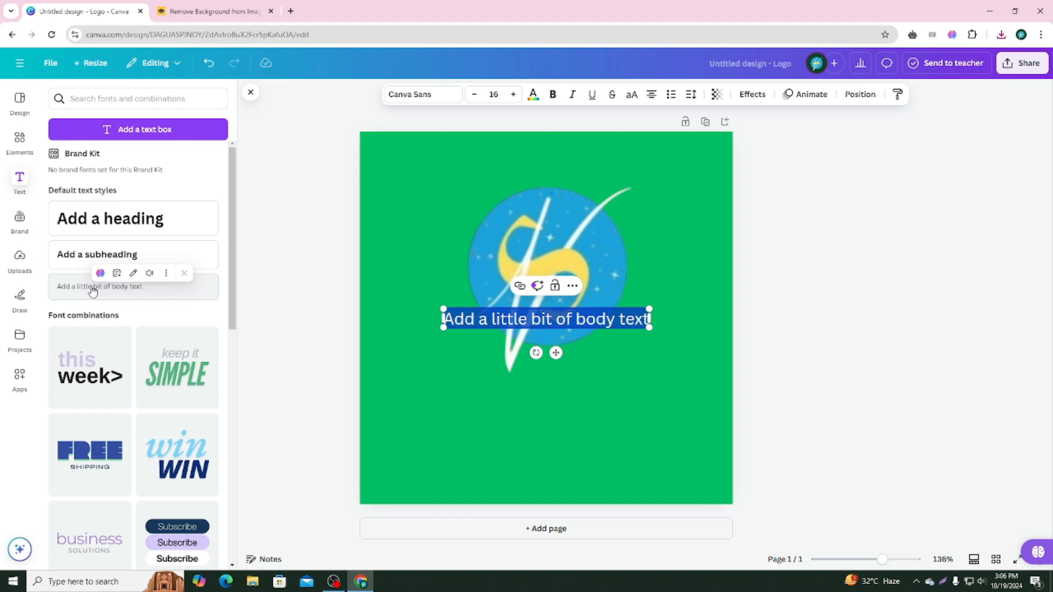
type("Network Sky IT")
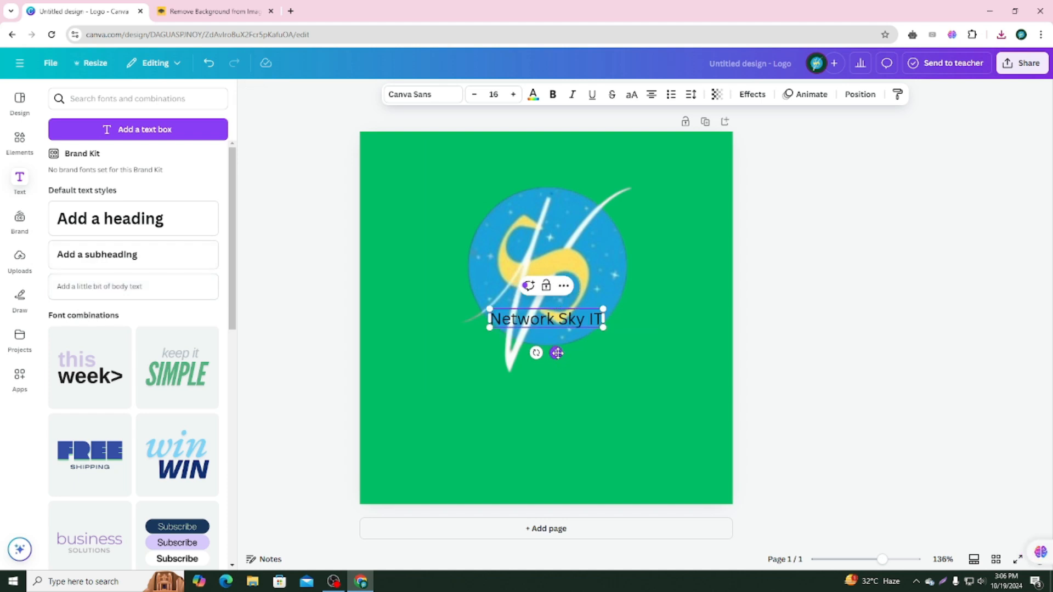
left_click_drag(557, 353, 547, 428)
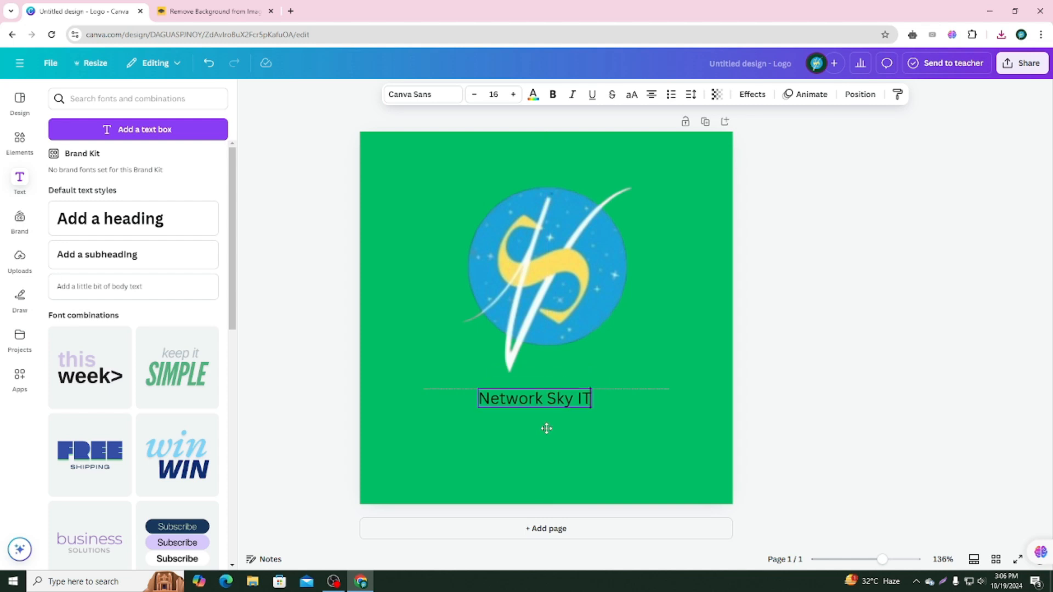
- Make the "Network Sky IT" text below the logo bold
triple_click(549, 399)
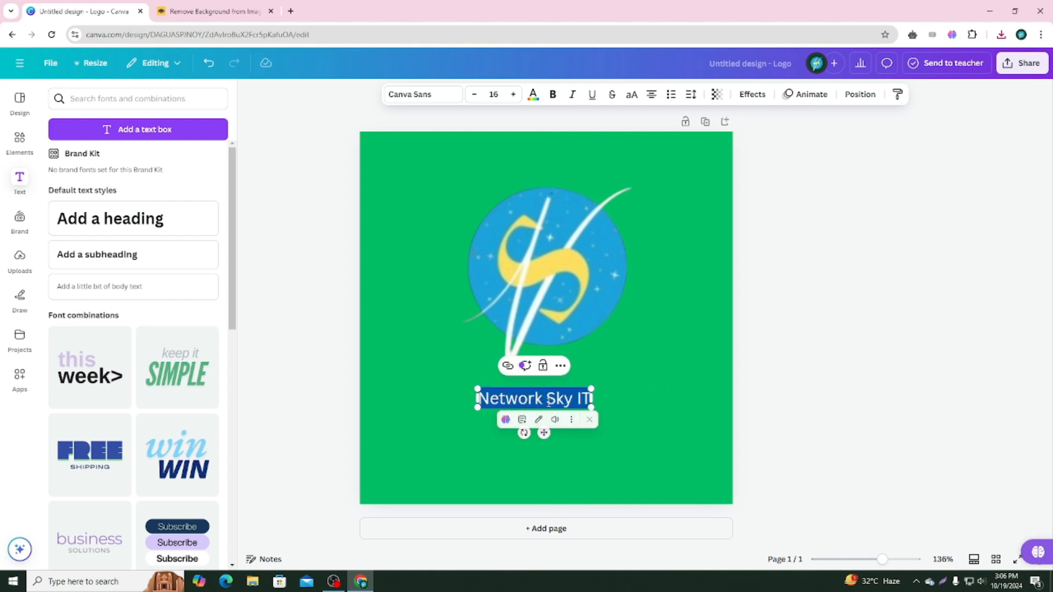
left_click(357, 359)
left_click(549, 402)
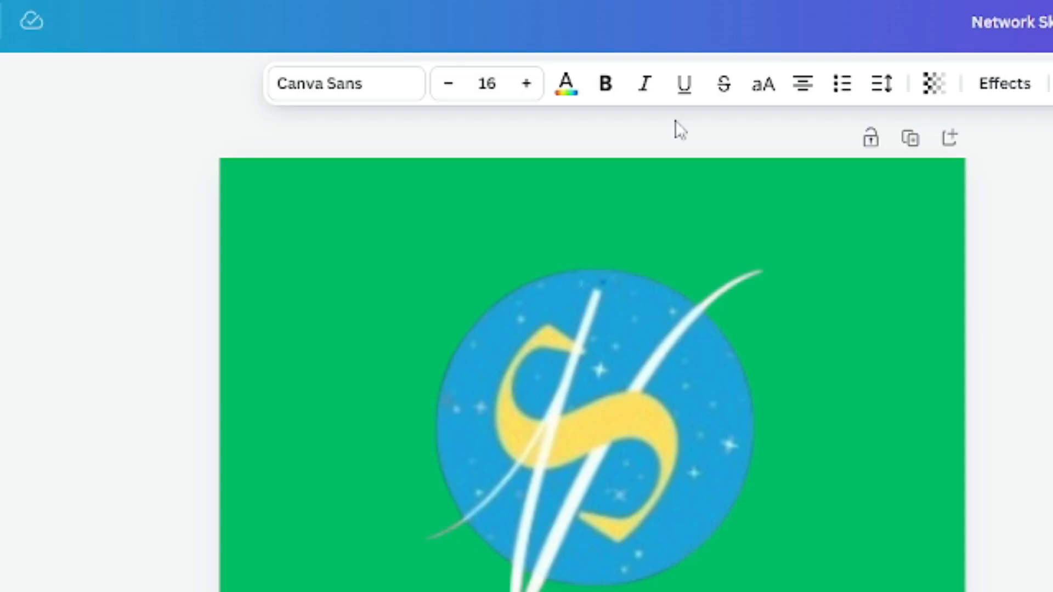
left_click(610, 102)
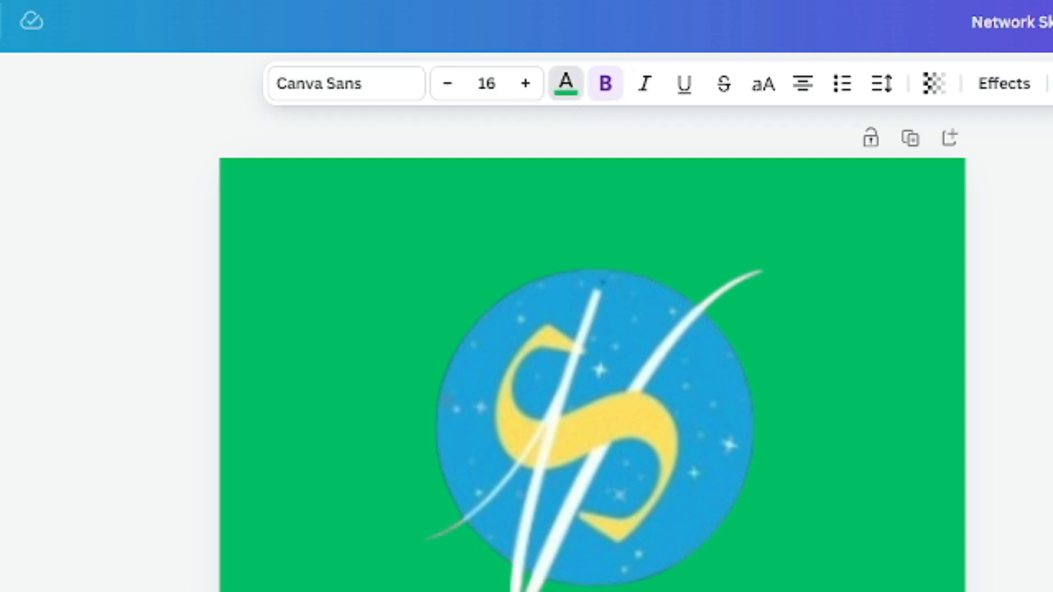
- Style the "Network Sky IT" text in italics with the logo's yellow photo color at size 25.8
left_click(123, 295)
left_click_drag(592, 409, 662, 427)
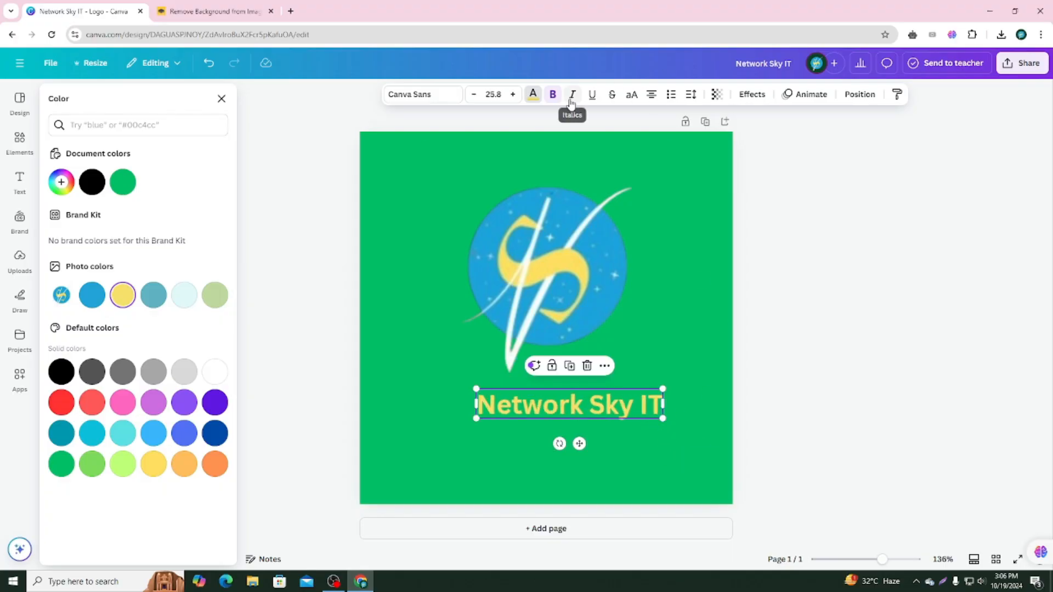
left_click(571, 103)
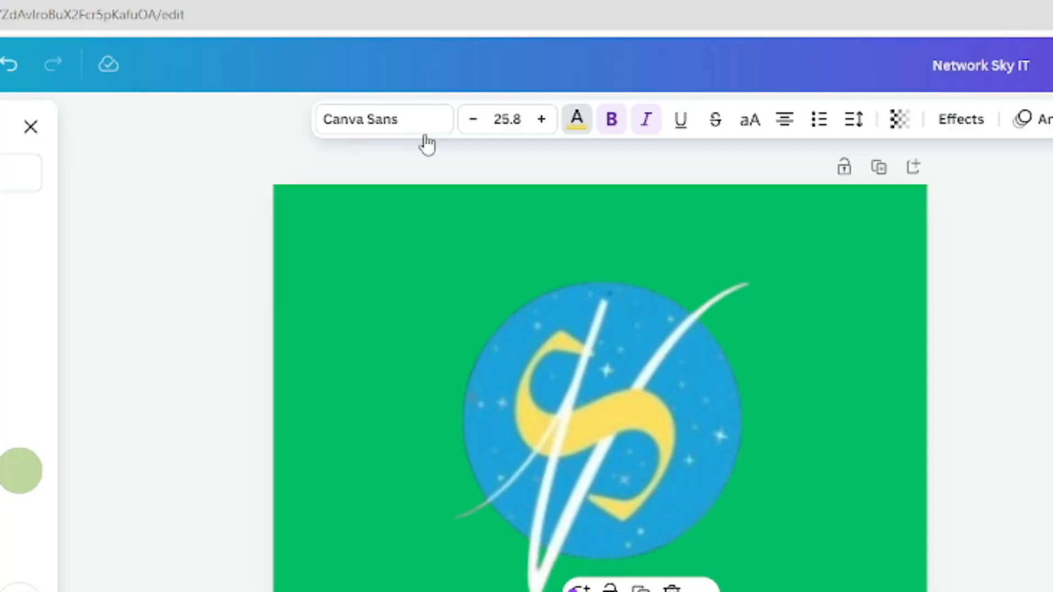
- Try the uploaded Banglar venice Unicode Italic font and an uploaded FN Bangla font on the "Network Sky IT" text
left_click(433, 120)
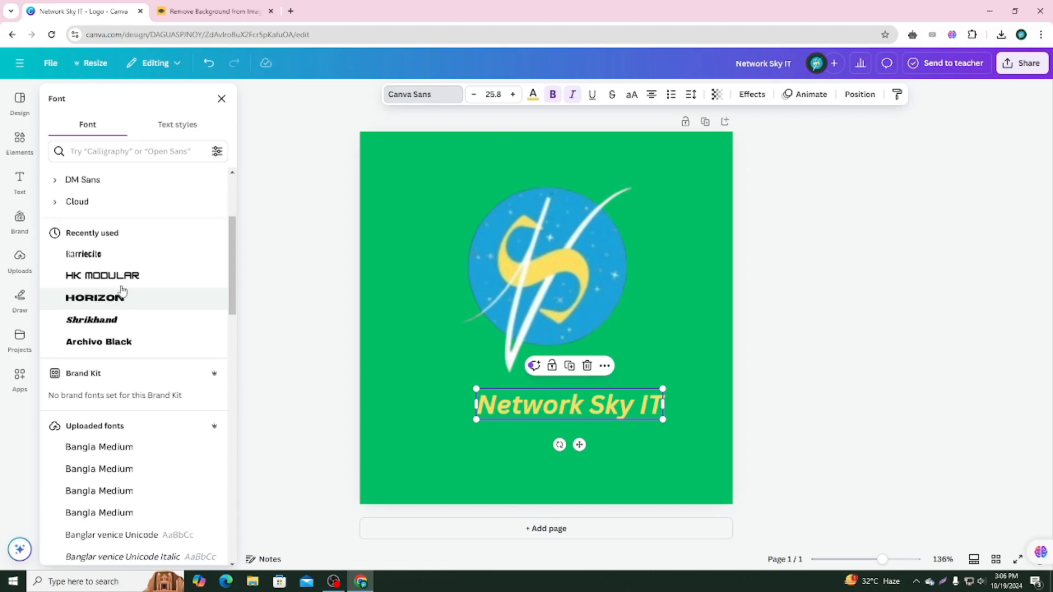
scroll(122, 290, "down", 5)
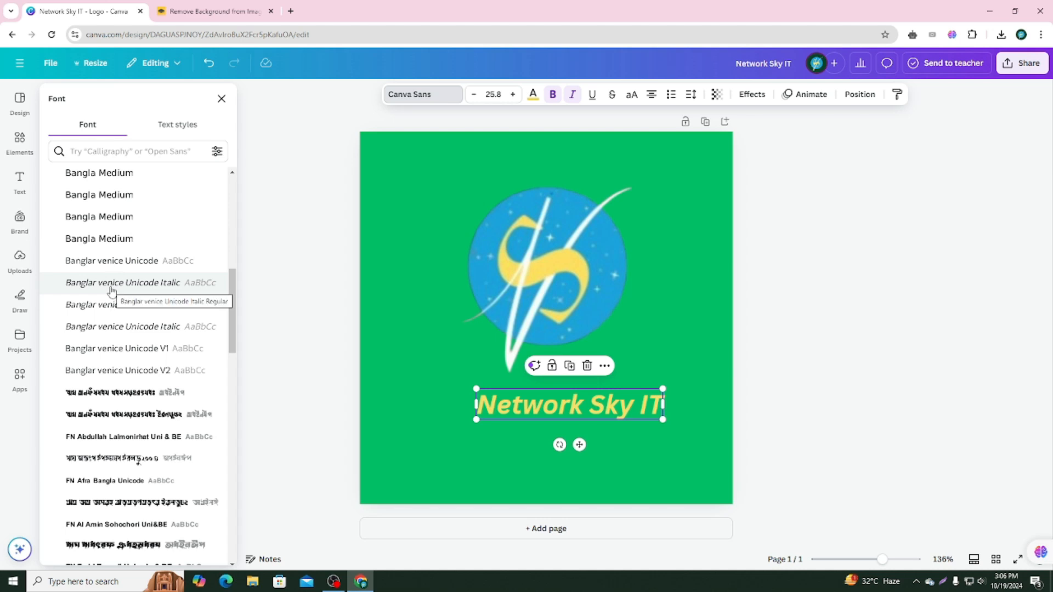
left_click(113, 283)
scroll(110, 340, "down", 3)
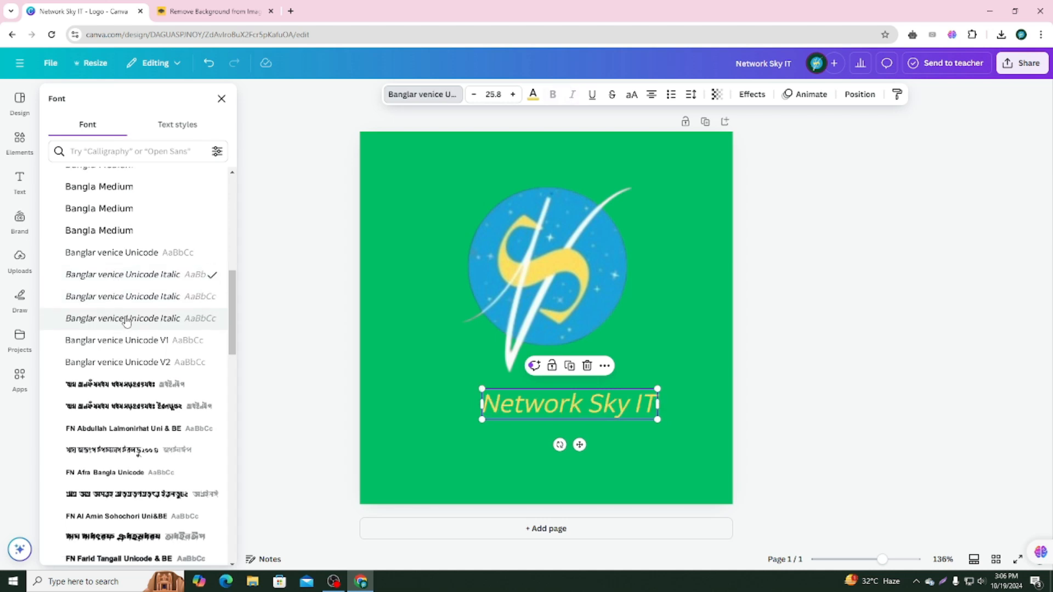
left_click(110, 342)
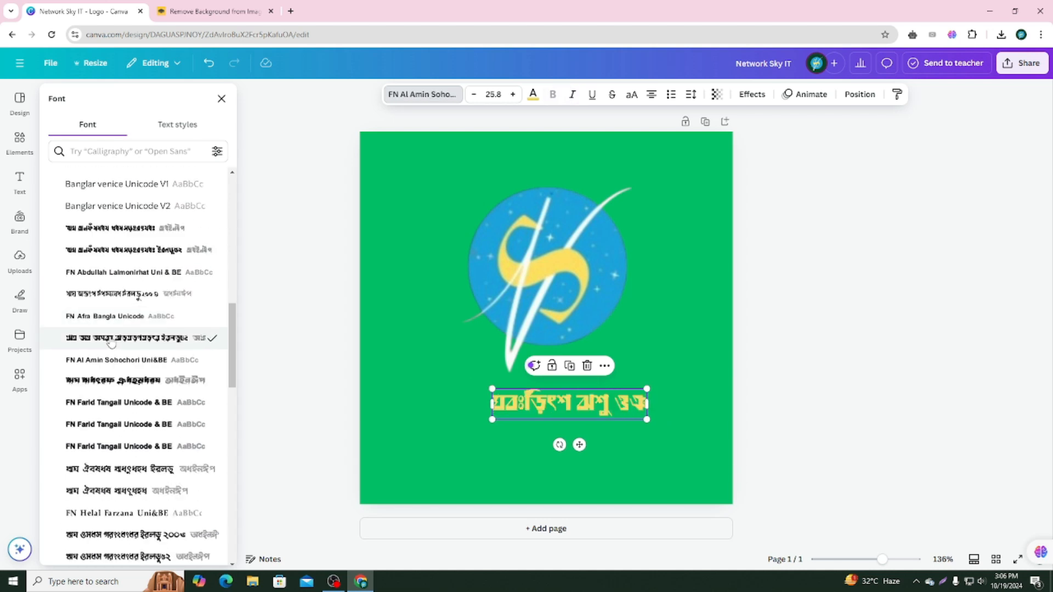
- Set the "Network Sky IT" text in the uploaded serif font FN Helal Farzana Uni&BE and center it just beneath the logo
scroll(110, 340, "down", 1)
left_click(80, 519)
left_click_drag(565, 392, 556, 389)
left_click(818, 301)
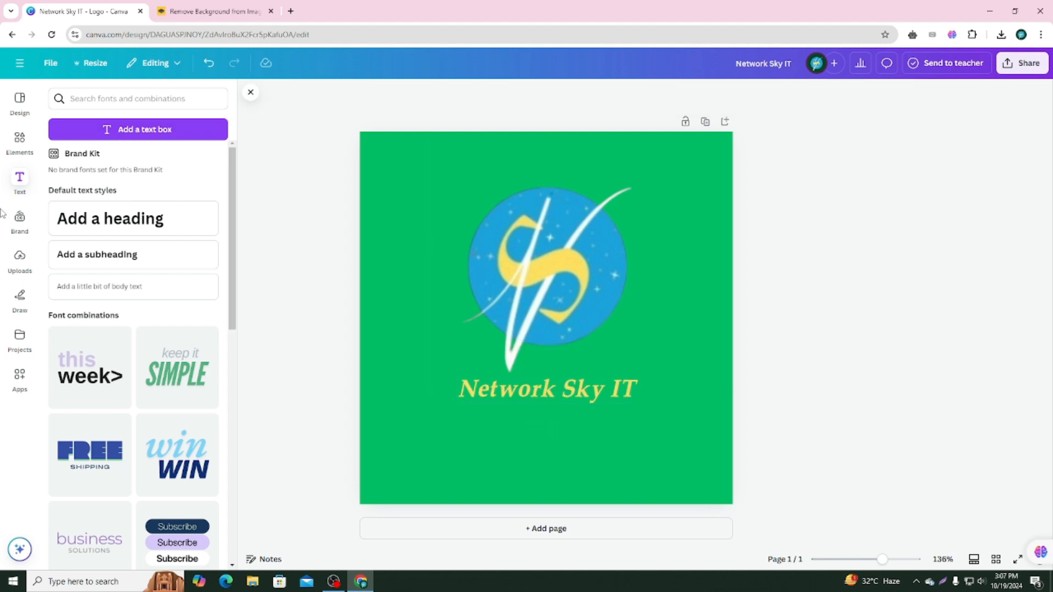
- Search the elements for "sky", look through the graphics results, and clear the search
left_click(20, 140)
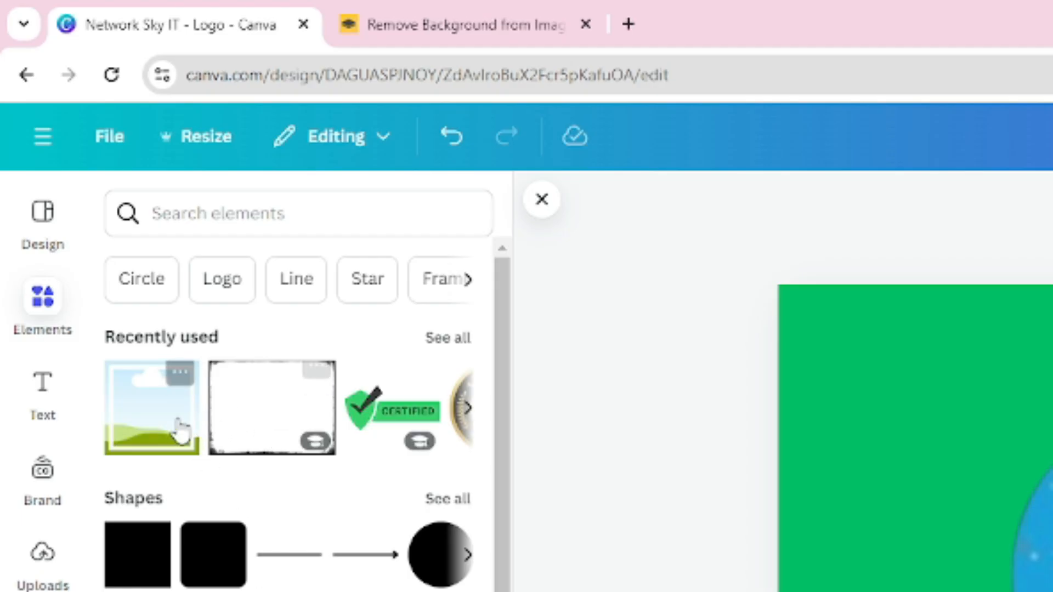
left_click(244, 219)
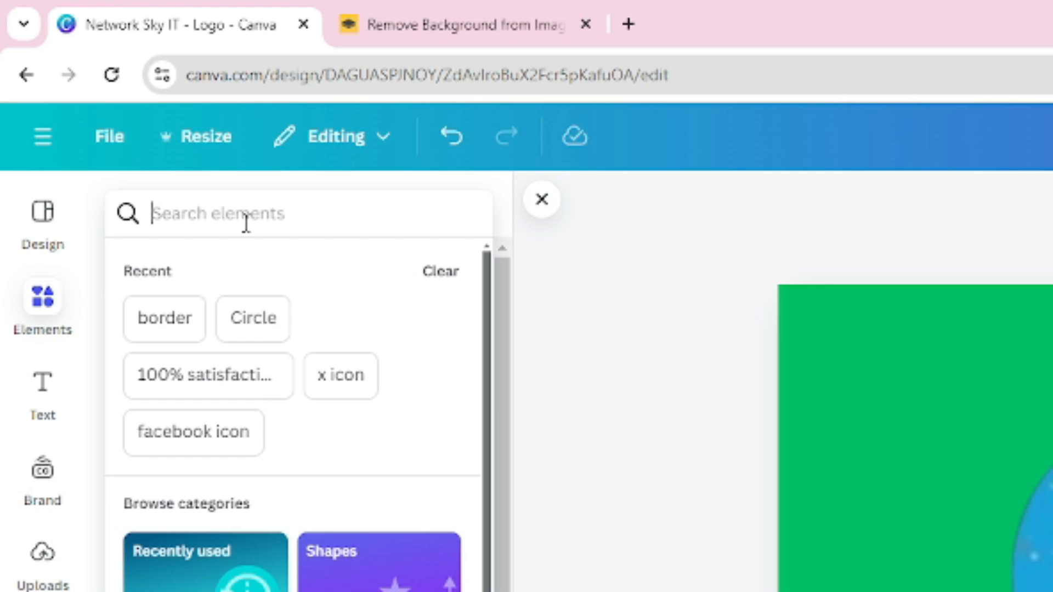
type("sky")
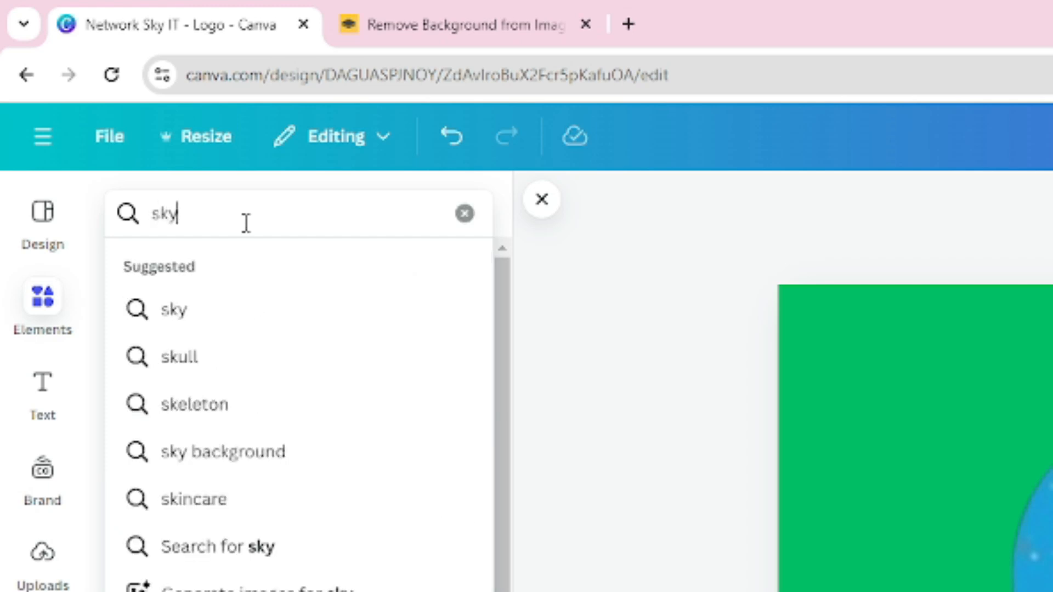
key("Return")
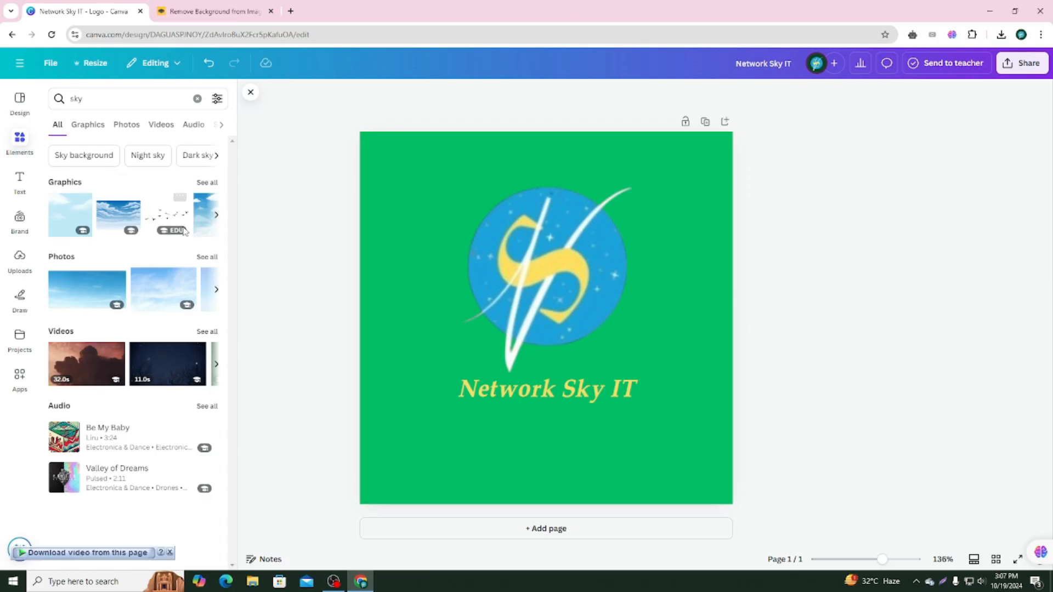
scroll(125, 304, "down", 3)
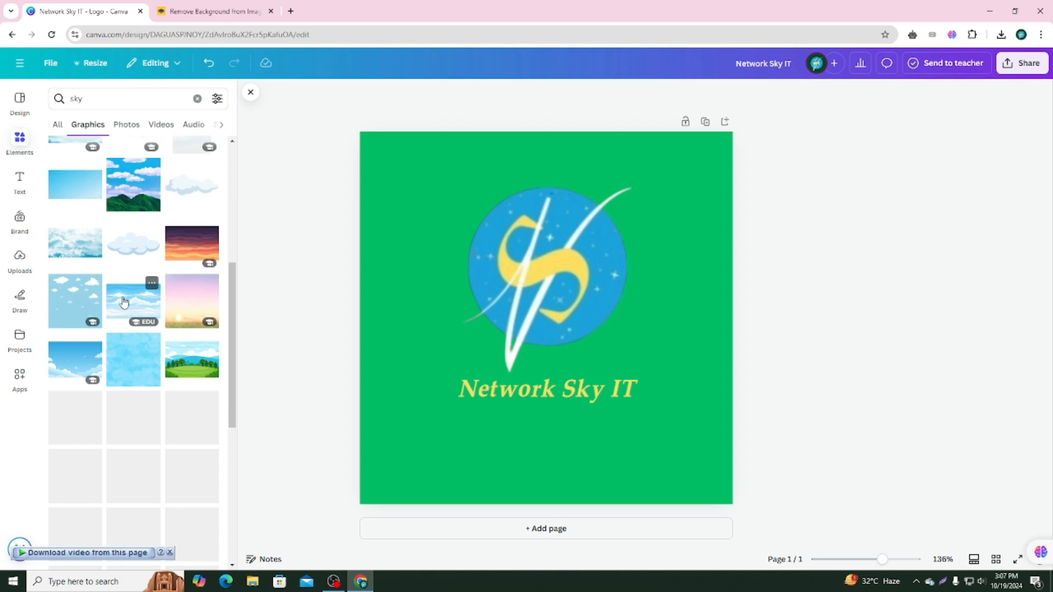
scroll(122, 353, "up", 5)
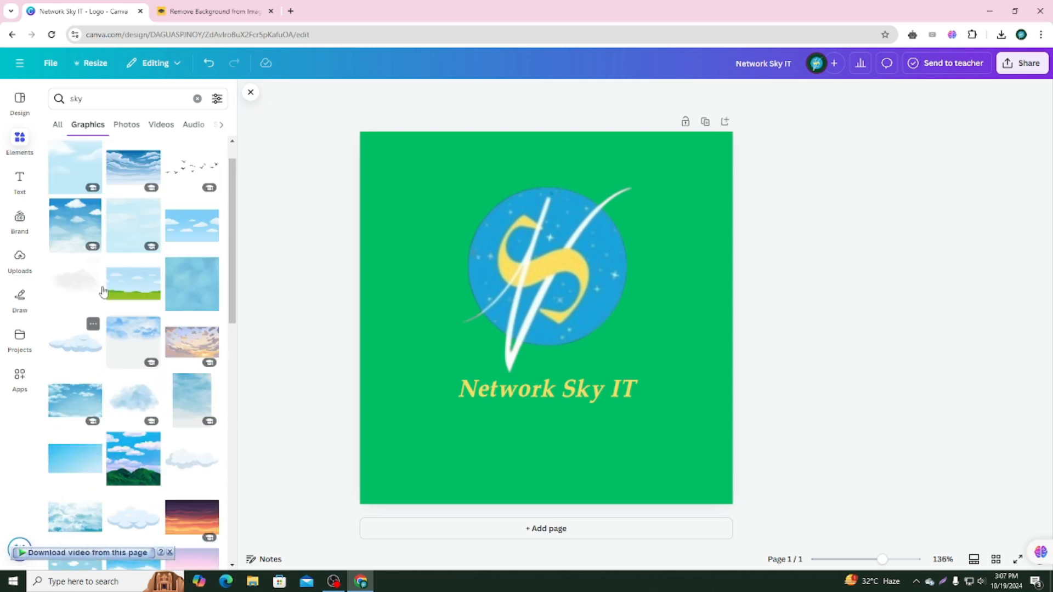
scroll(173, 225, "up", 1)
scroll(174, 329, "down", 5)
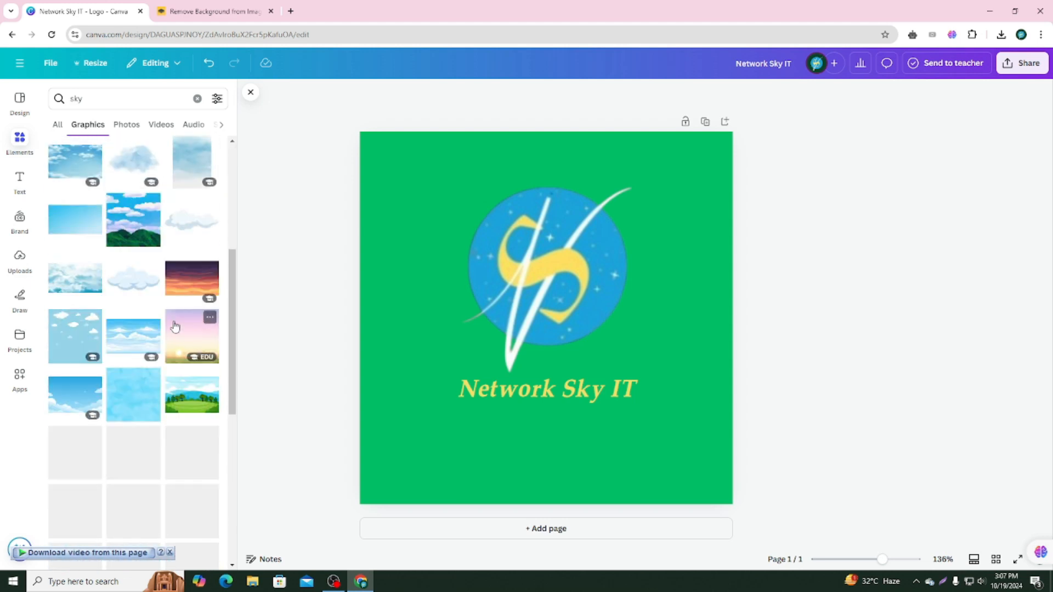
left_click(197, 99)
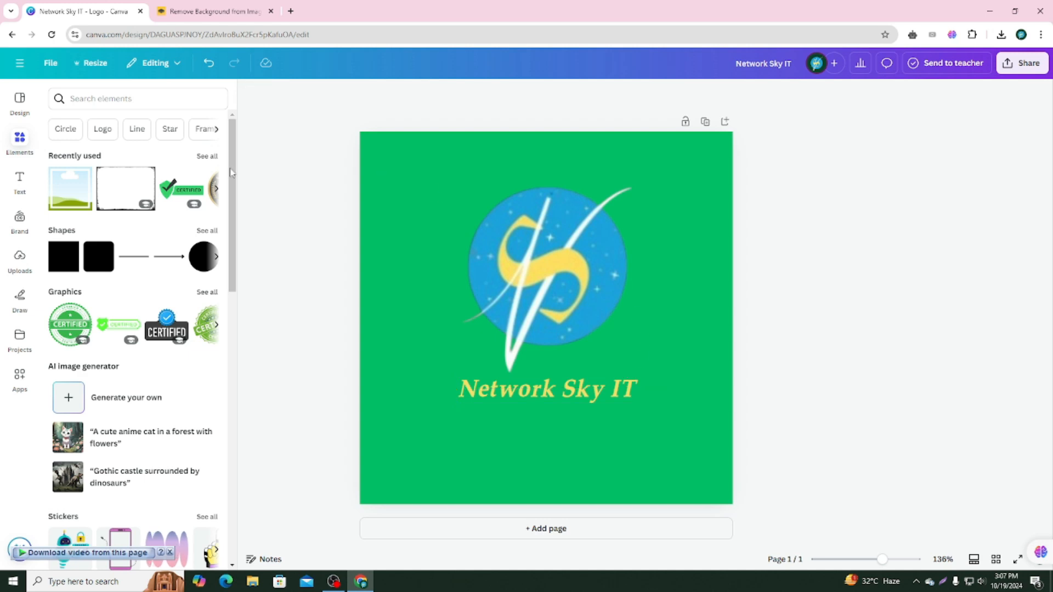
- Add the light square border from the recently used elements and enlarge it from the page's top-left corner to frame nearly the whole page
left_click(202, 157)
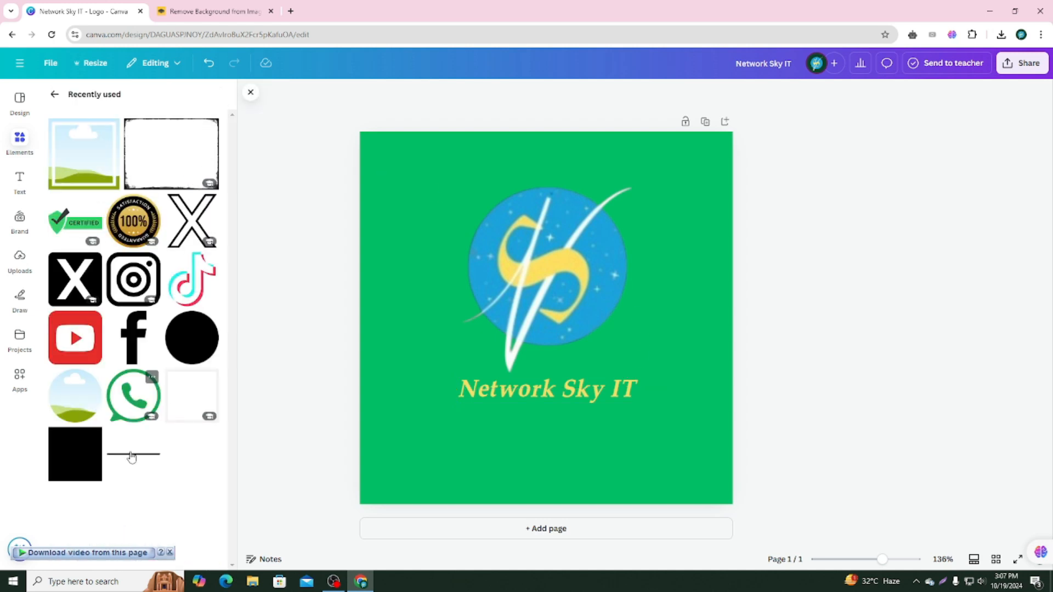
left_click_drag(190, 396, 547, 299)
left_click_drag(199, 416, 444, 235)
left_click_drag(509, 281, 754, 479)
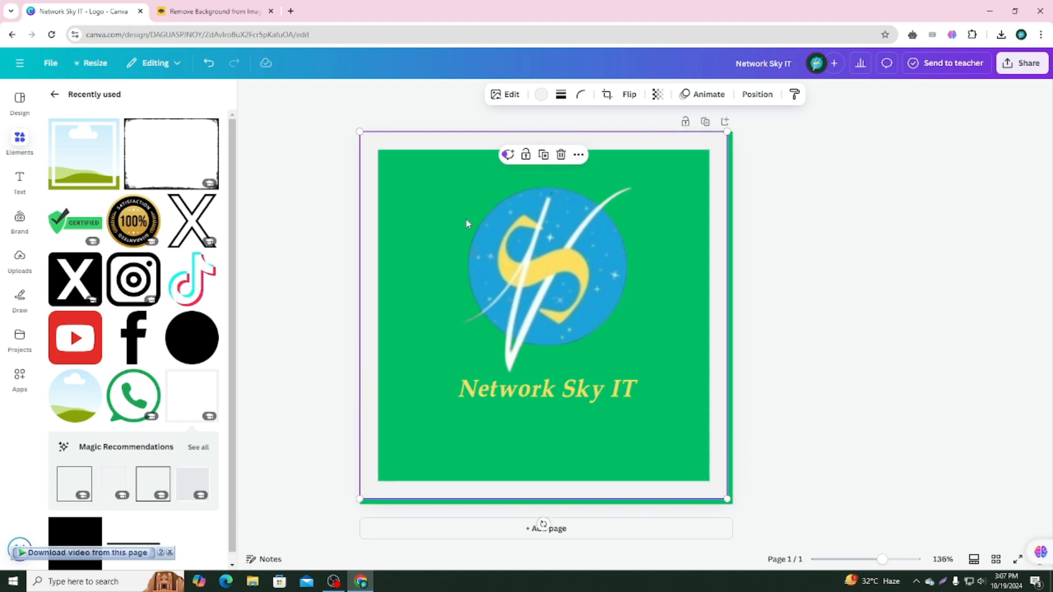
left_click(300, 185)
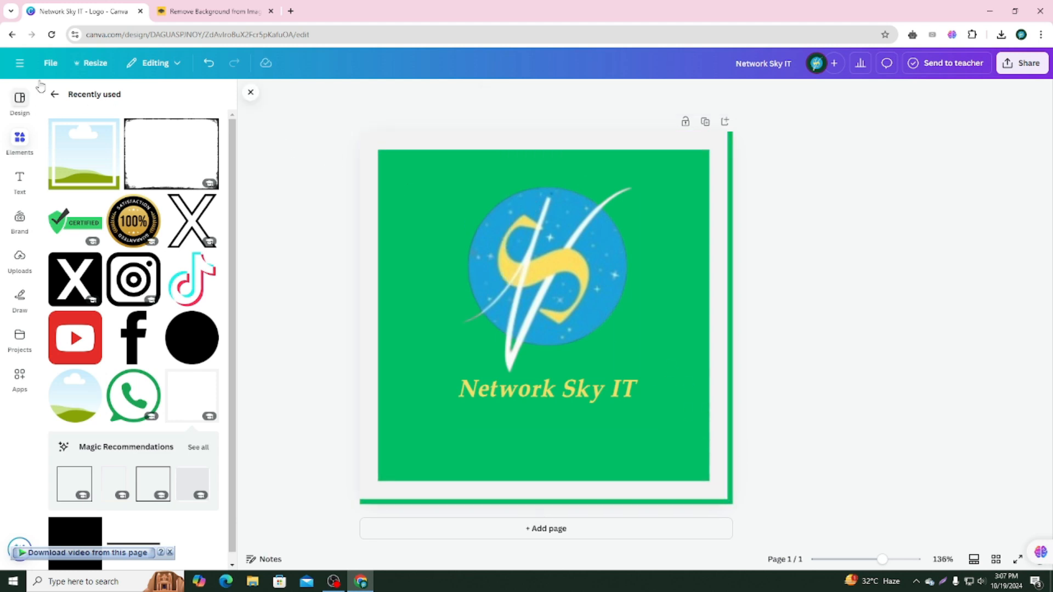
- Create a new Facebook Cover design at 1640 × 924 px by searching the design types for "facebook cover"
left_click(50, 63)
left_click(112, 115)
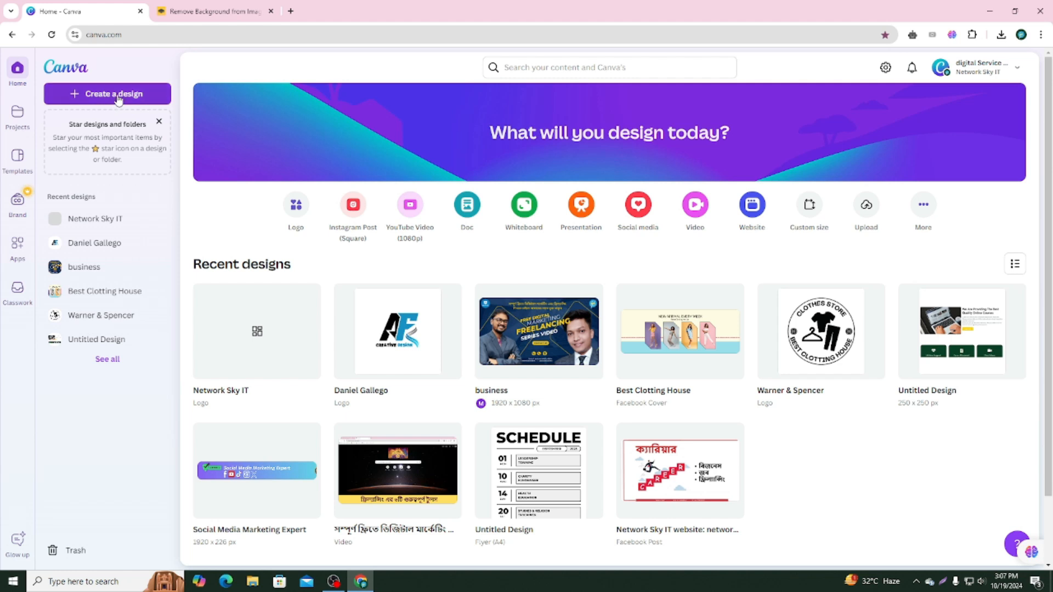
left_click(114, 96)
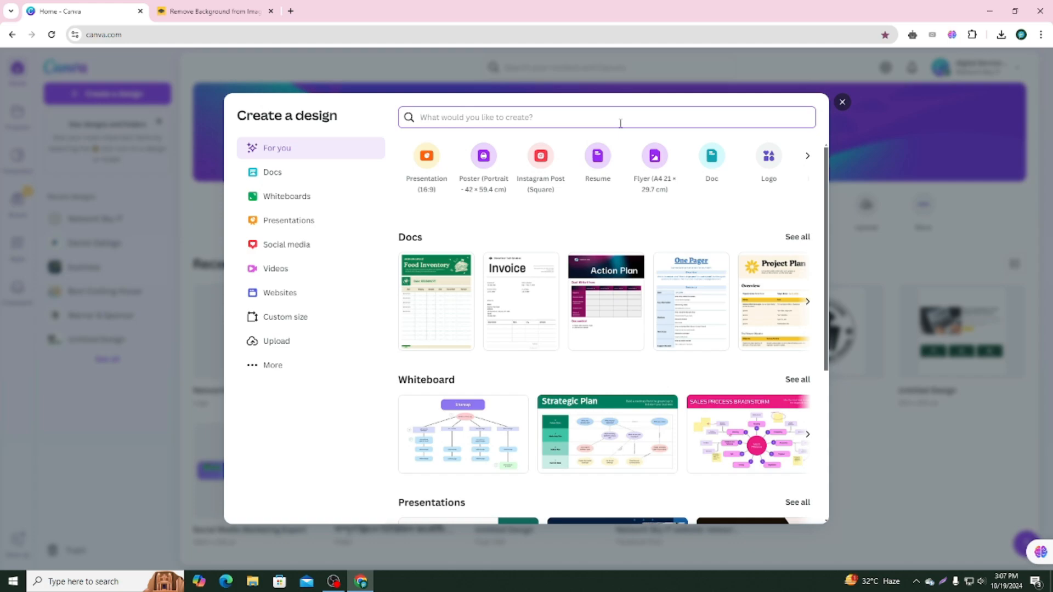
type("facebook cover")
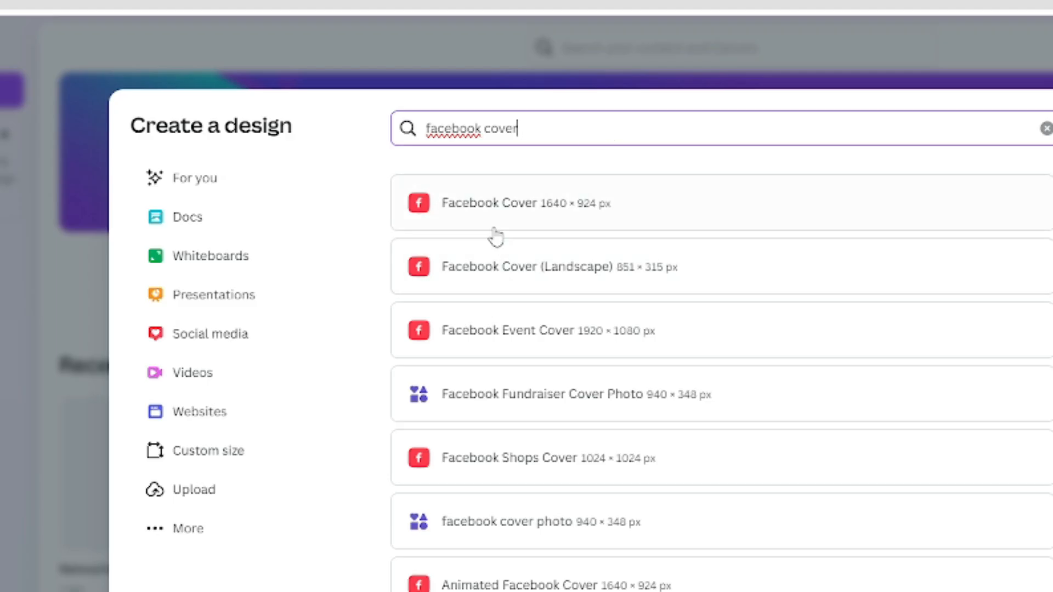
left_click(521, 200)
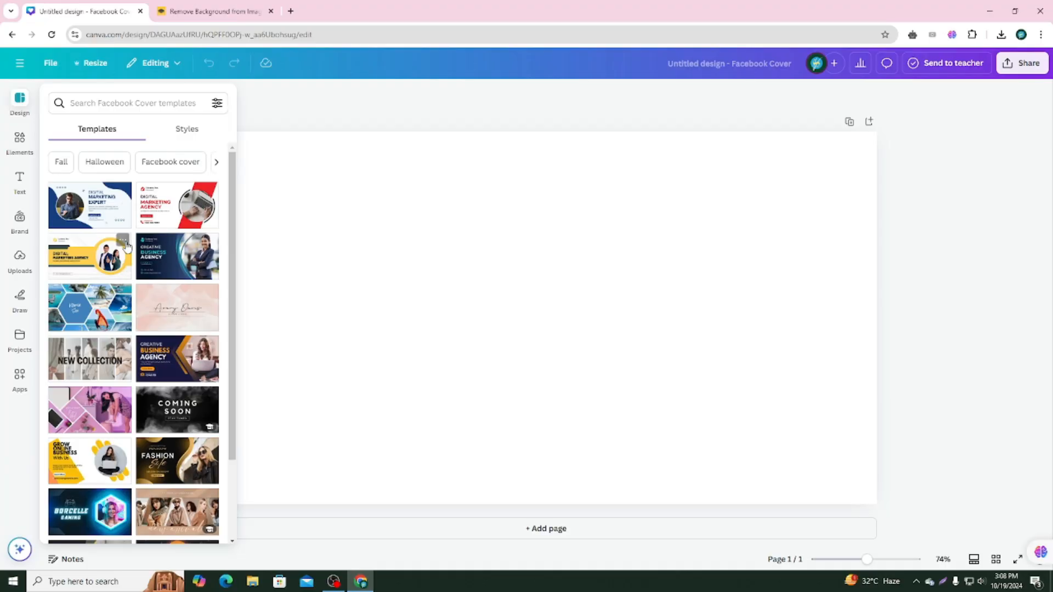
- Apply the yellow "Modern and Creative Marketing Agency Facebook Cover" template to the blank page
scroll(126, 246, "down", 10)
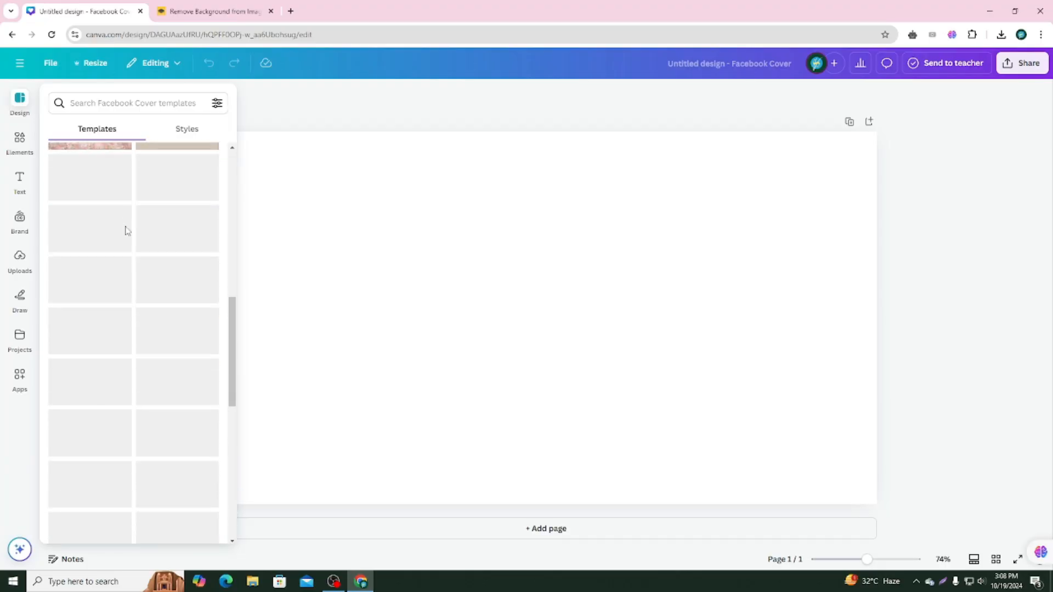
scroll(129, 244, "down", 5)
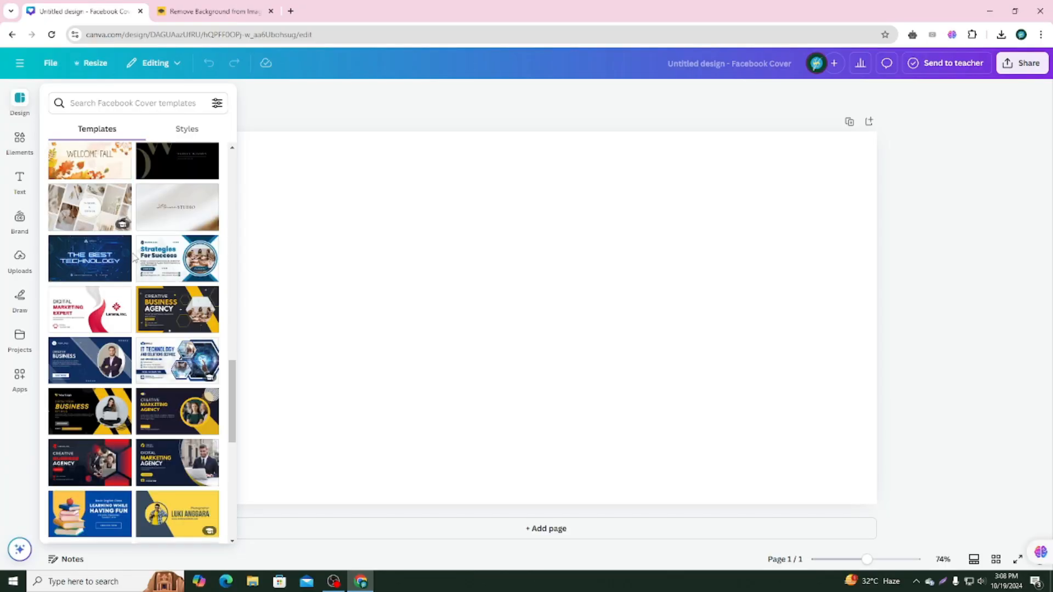
scroll(134, 258, "down", 3)
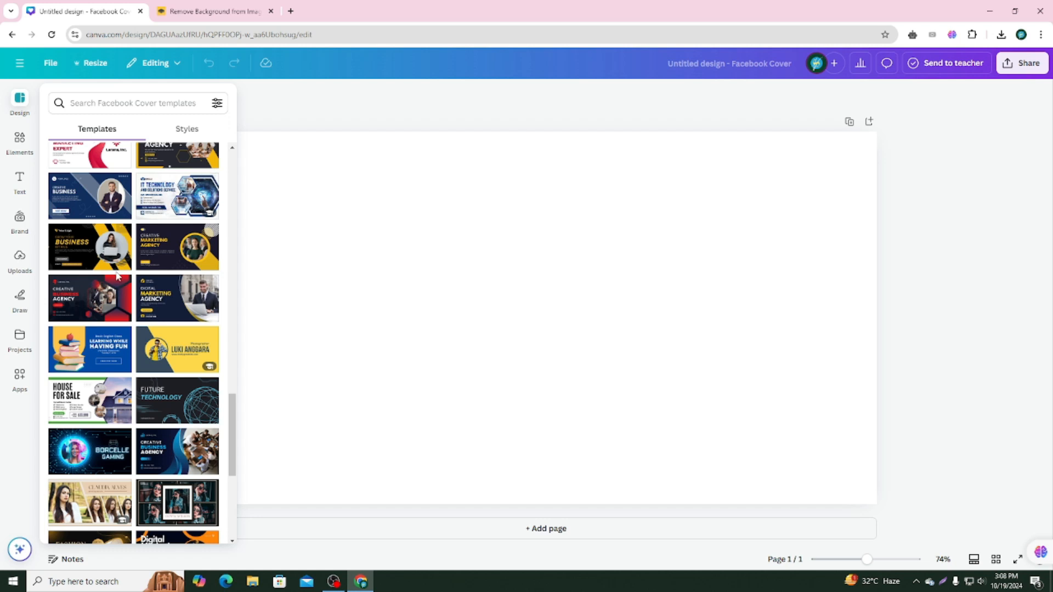
scroll(120, 271, "down", 2)
scroll(131, 267, "down", 1)
scroll(159, 318, "up", 5)
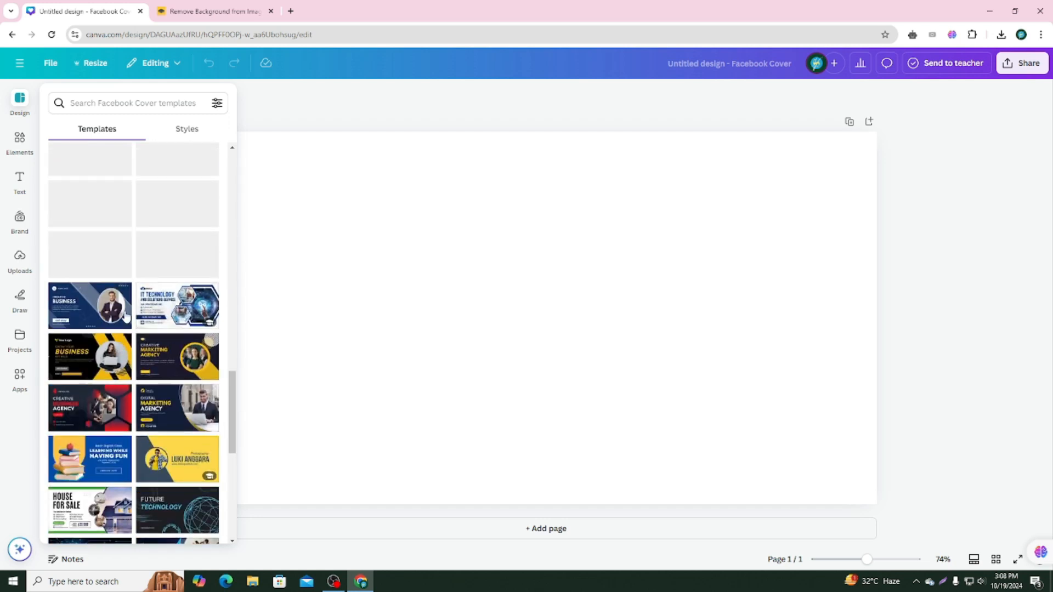
scroll(167, 336, "up", 7)
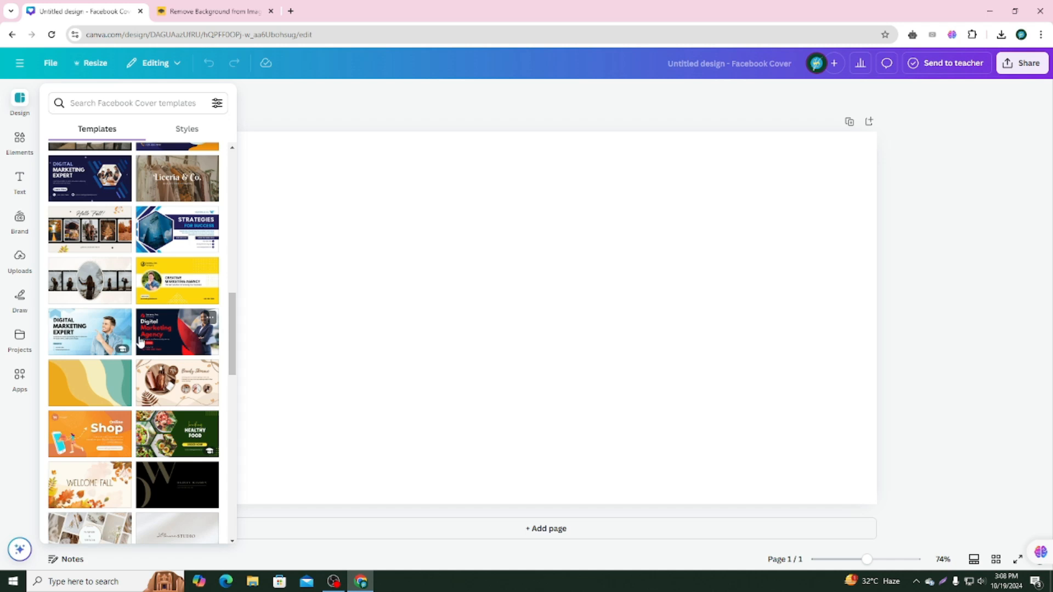
left_click(159, 292)
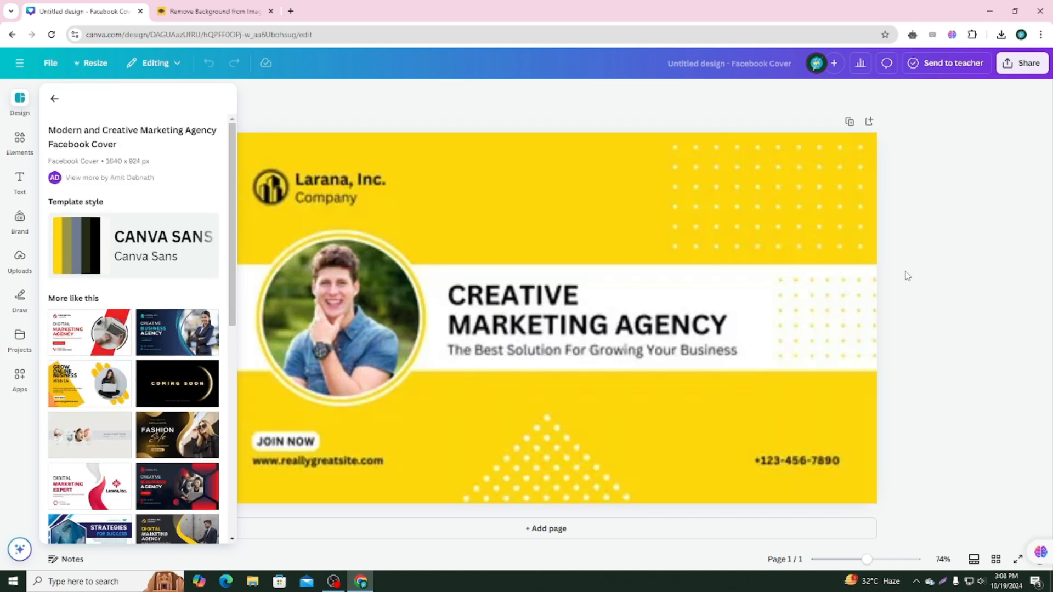
left_click(906, 272)
double_click(305, 464)
type("www.networkskyit")
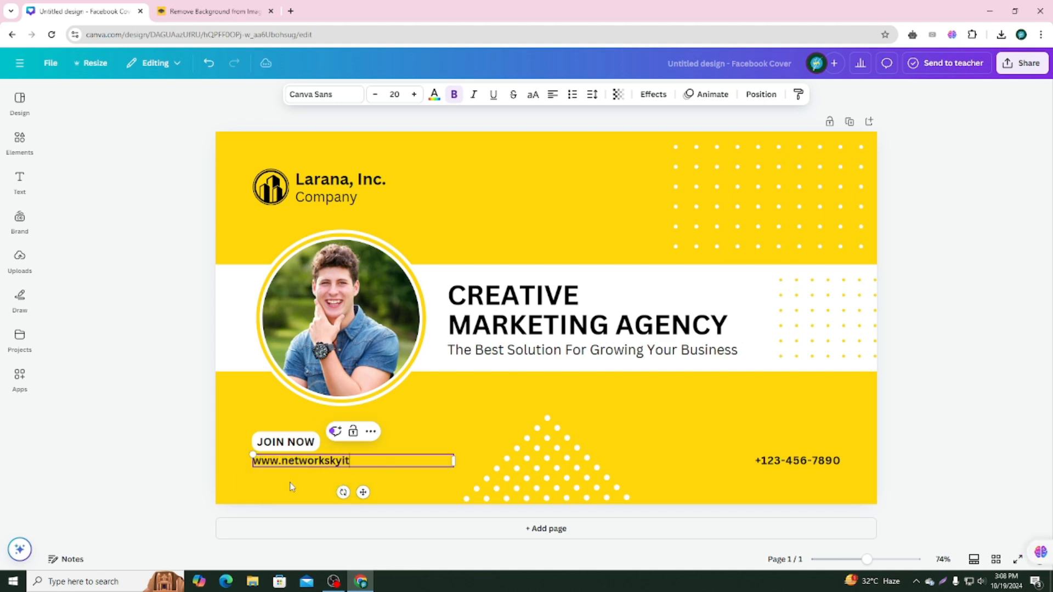
type(".com")
- Replace the portrait in the circular frame with the uploaded logo image on a dark green background
left_click(331, 323)
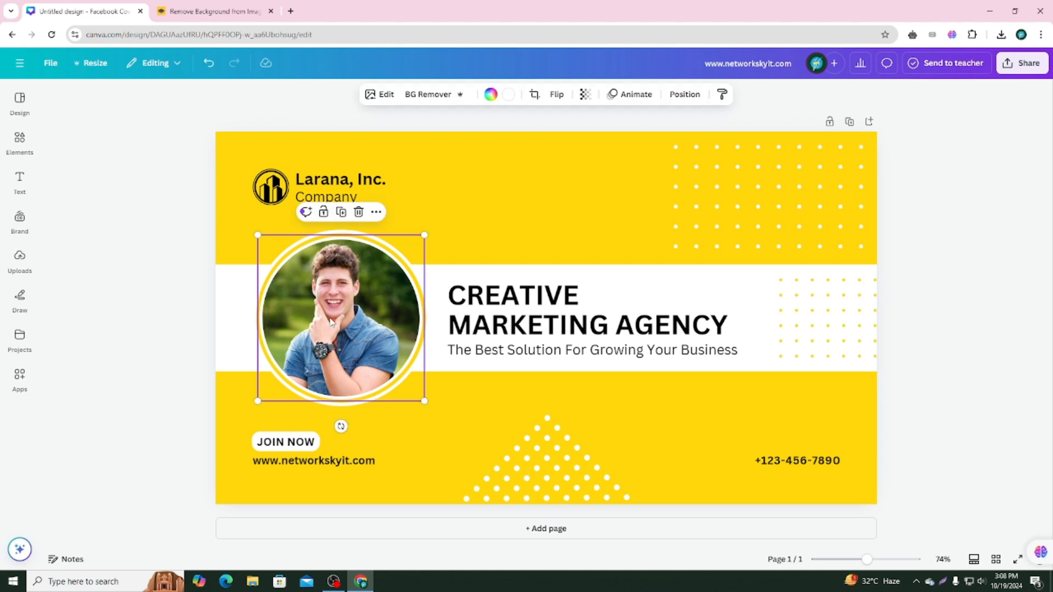
left_click(19, 261)
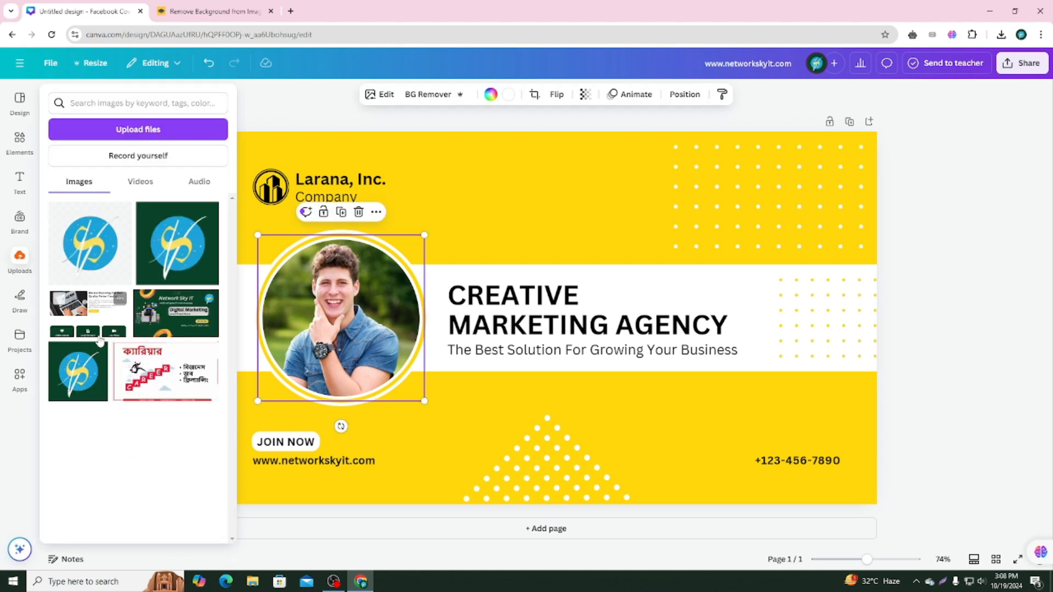
left_click_drag(168, 247, 300, 289)
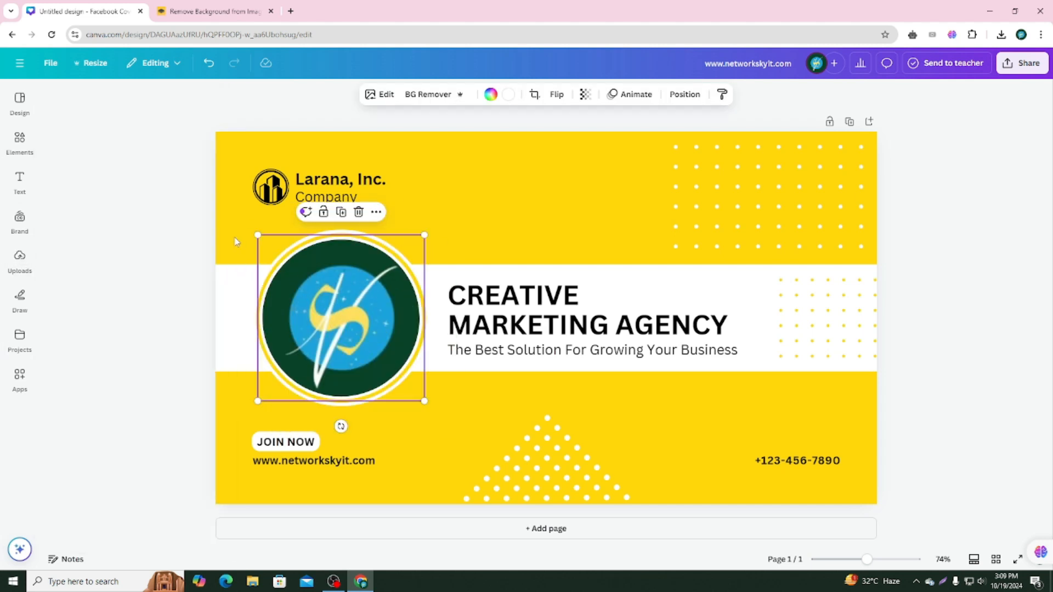
left_click(183, 229)
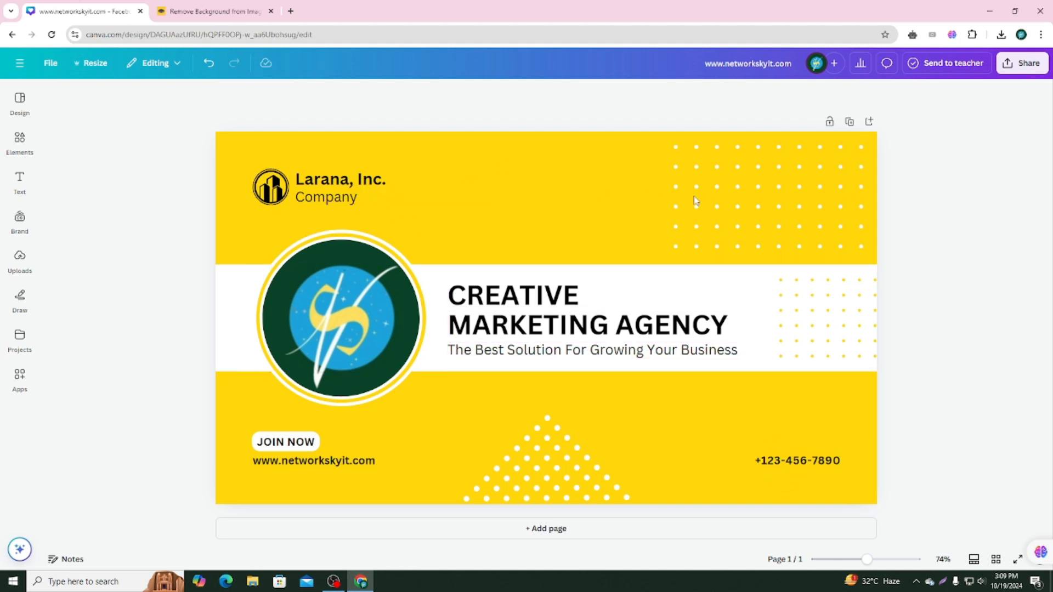
- Change the cover's yellow page background to the pale aqua photo color
left_click(735, 204)
left_click(557, 174)
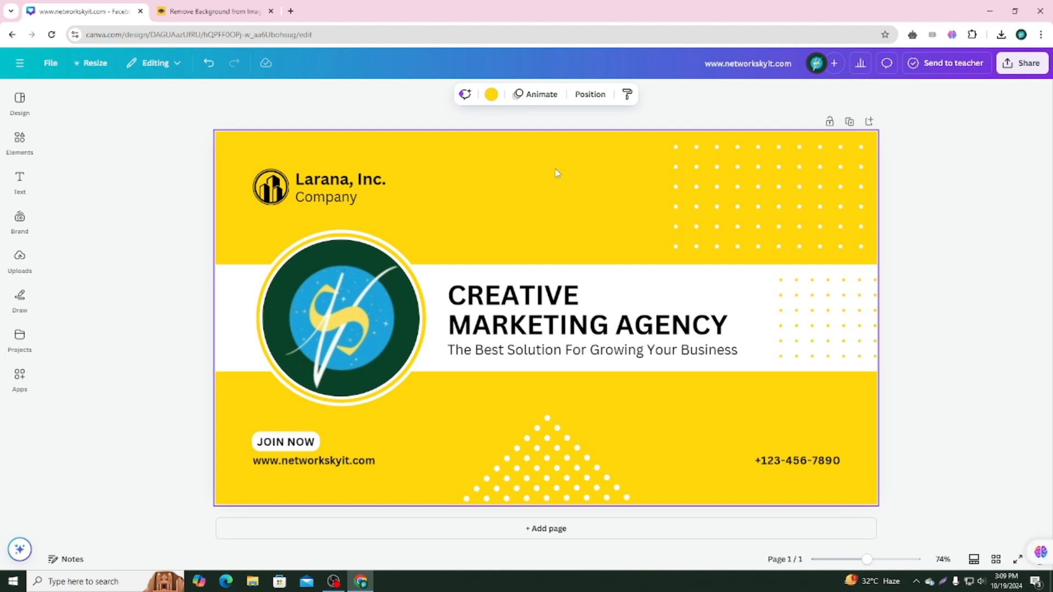
left_click(491, 100)
left_click(177, 292)
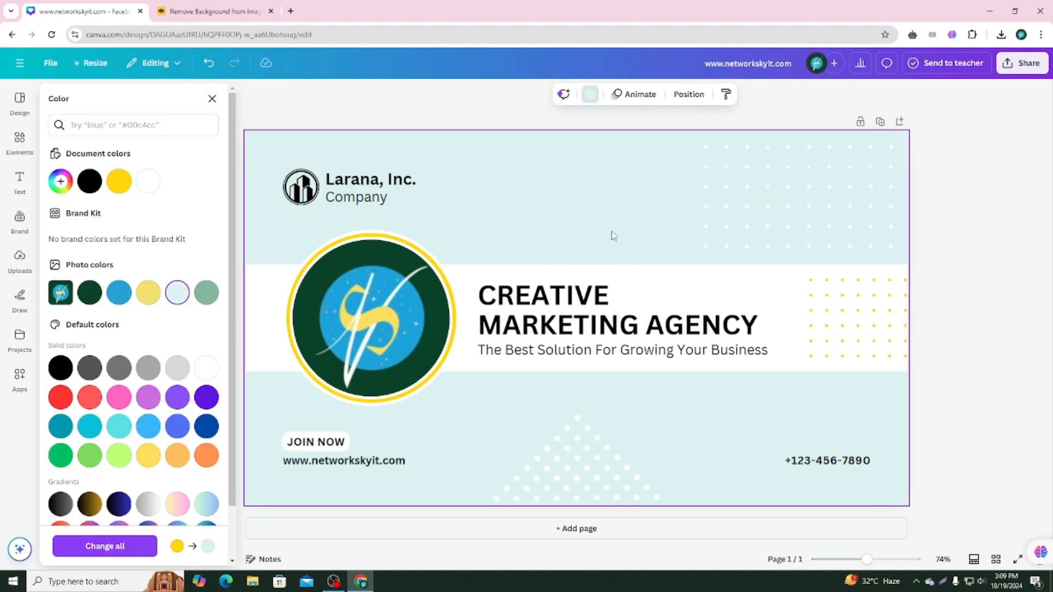
- Browse the available Facebook cover templates and the elements library, including its shapes, graphics, stickers, photos, videos and audio
left_click(666, 329)
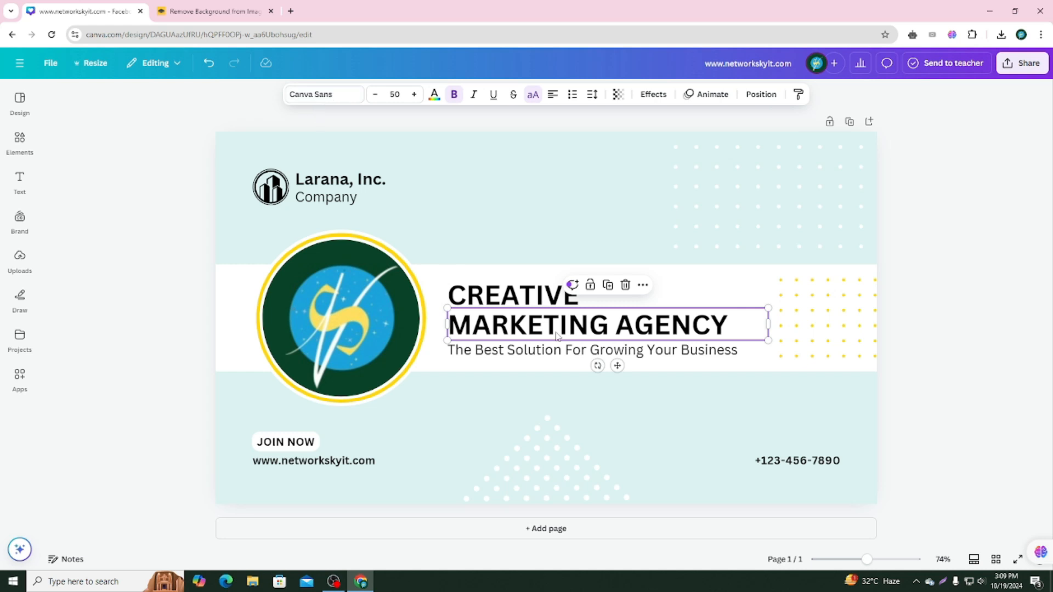
left_click(903, 289)
left_click(20, 178)
left_click(20, 100)
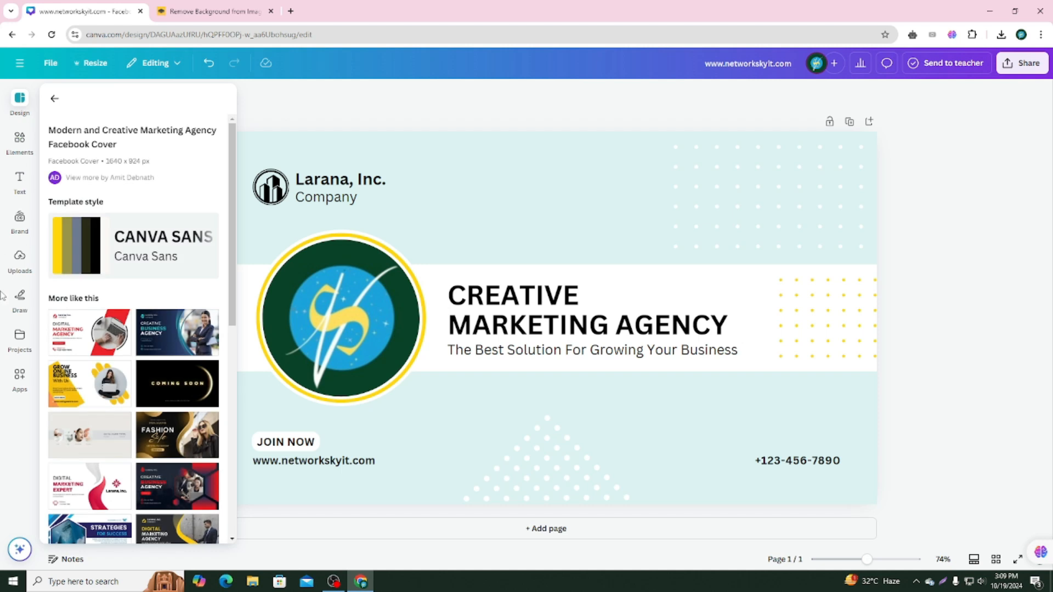
left_click(55, 100)
scroll(108, 307, "down", 10)
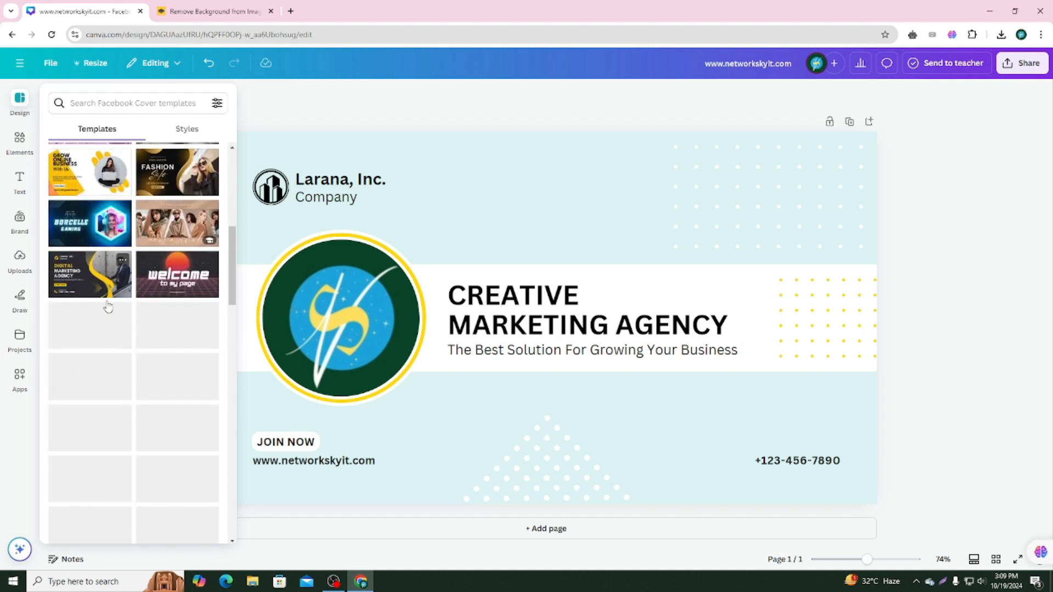
scroll(108, 308, "down", 5)
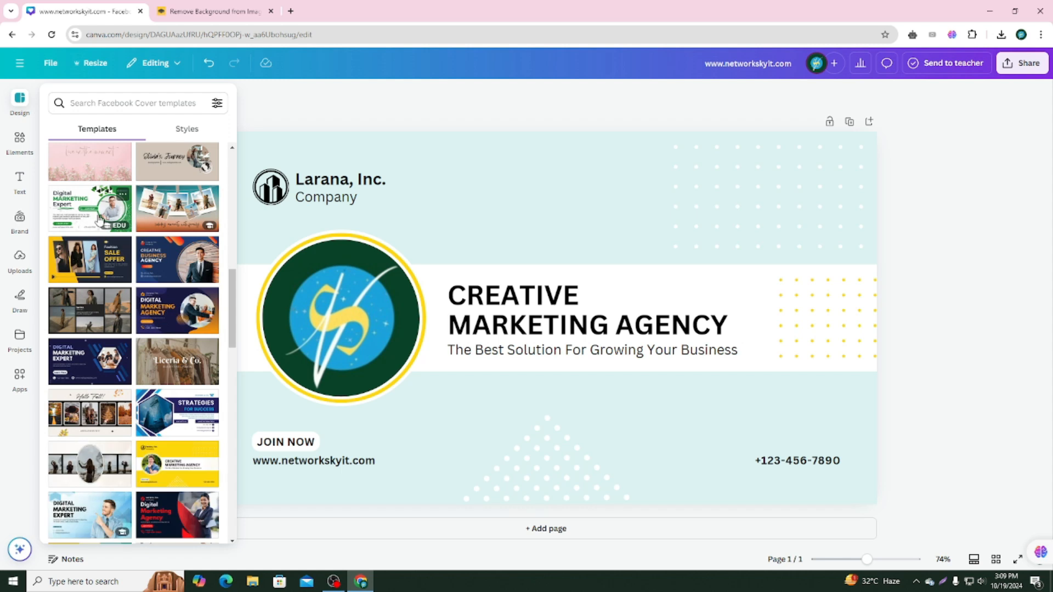
mouse_move(105, 231)
left_click(20, 140)
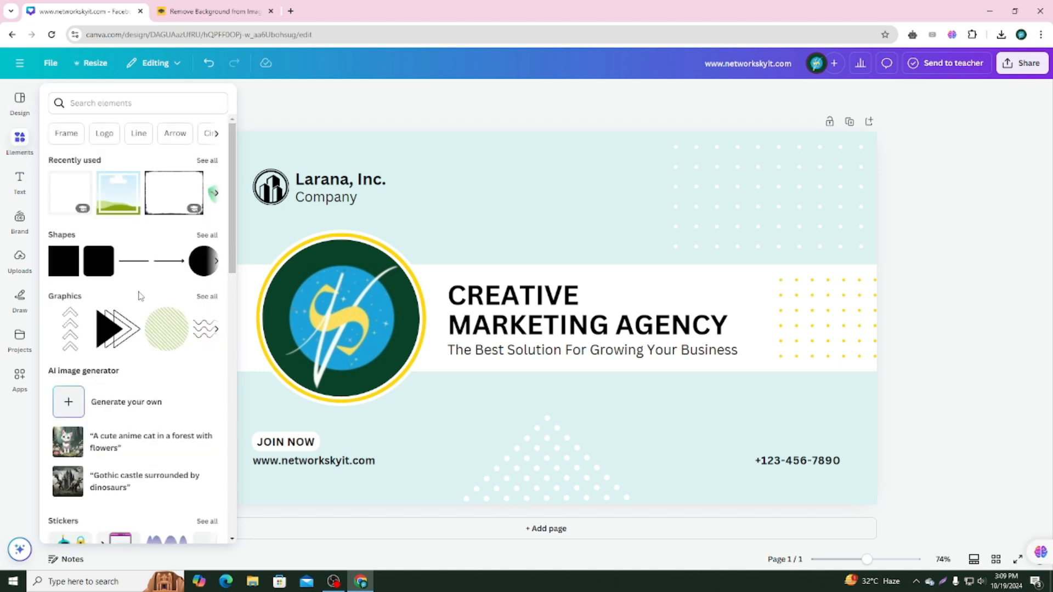
scroll(163, 305, "down", 10)
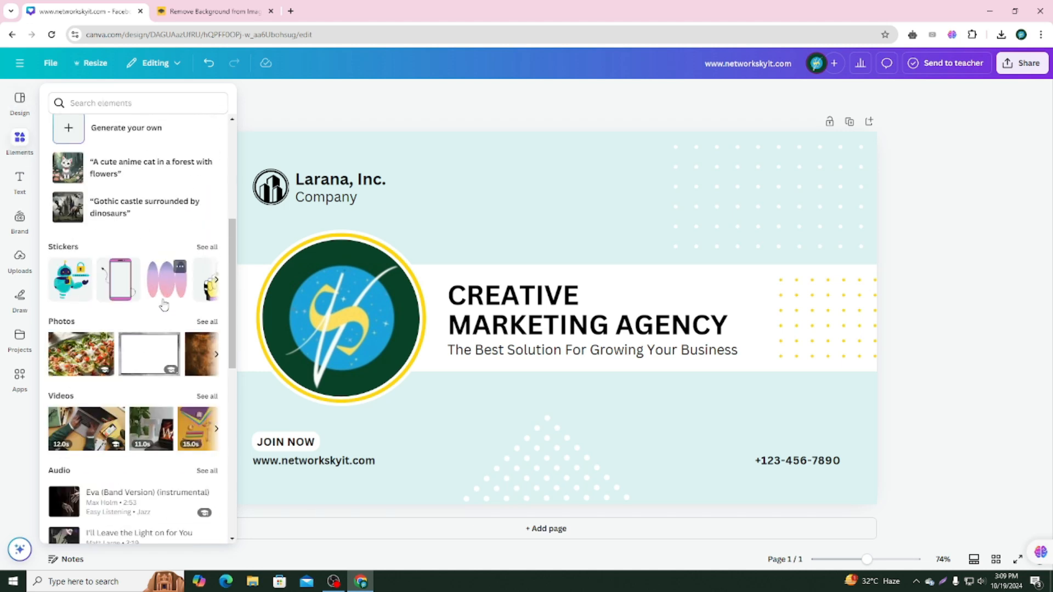
scroll(163, 305, "down", 7)
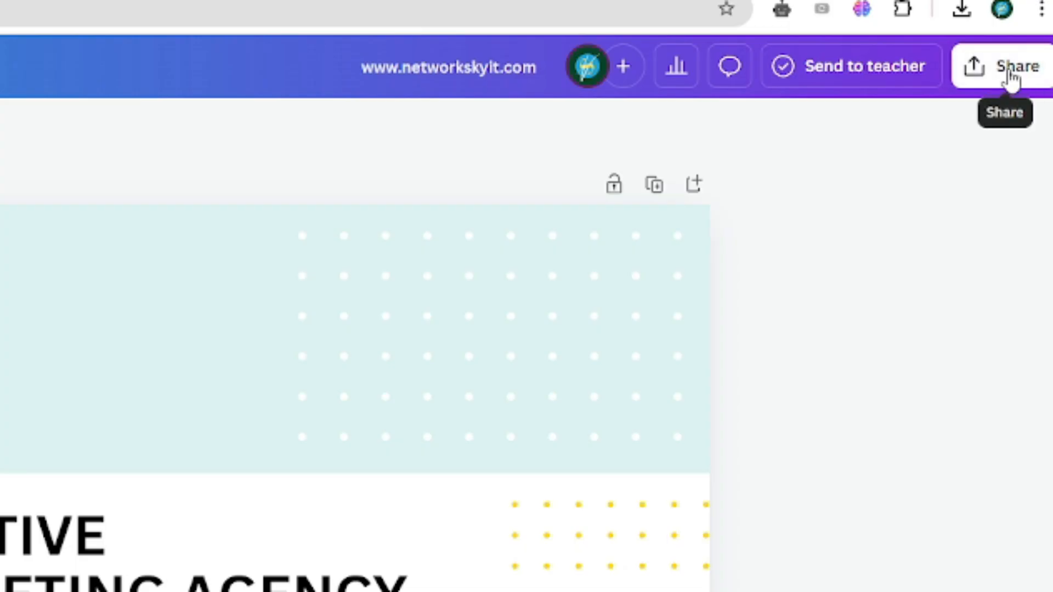
- Download the finished Facebook cover as a PNG file at size 1 (1,640 × 924 px)
left_click(1023, 66)
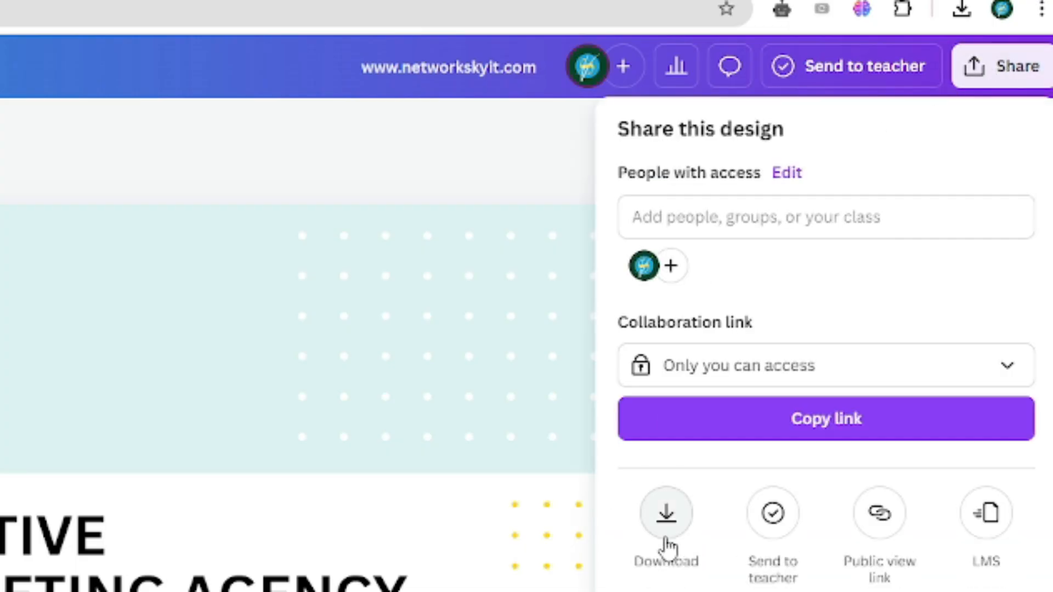
left_click(670, 529)
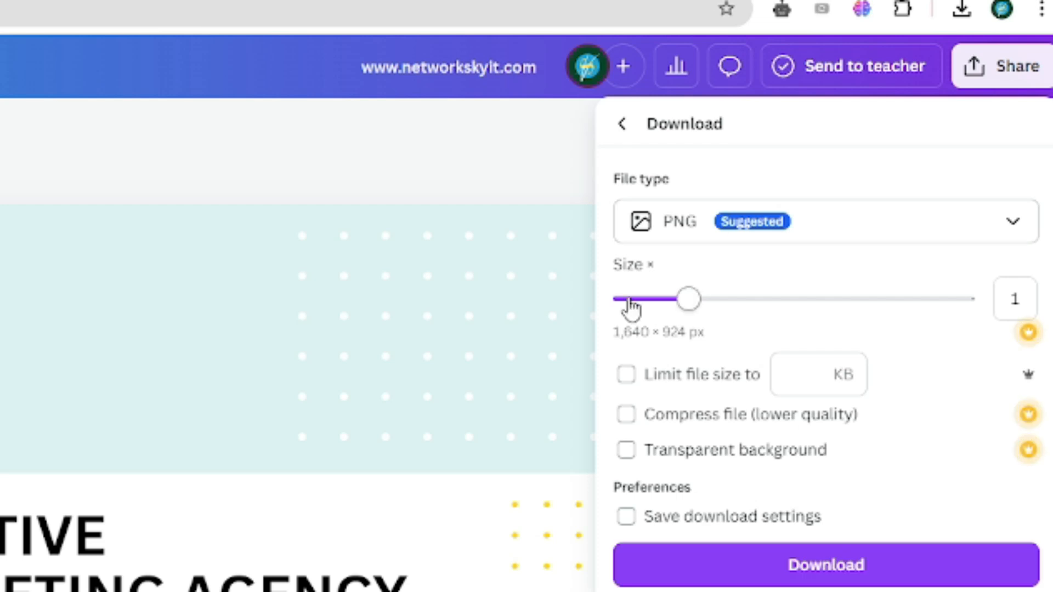
left_click(774, 232)
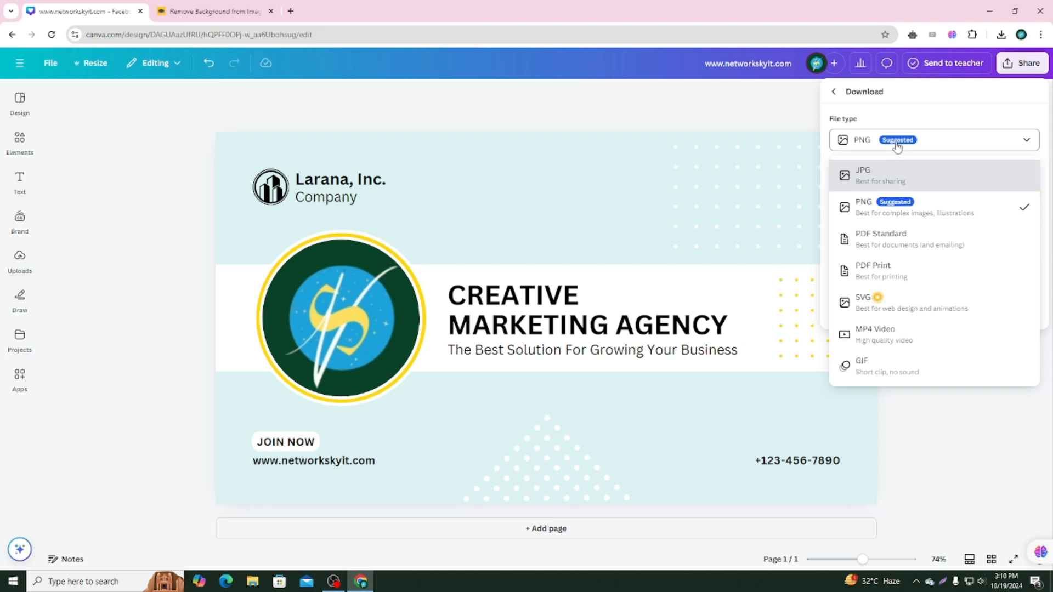
left_click(897, 147)
left_click(940, 313)
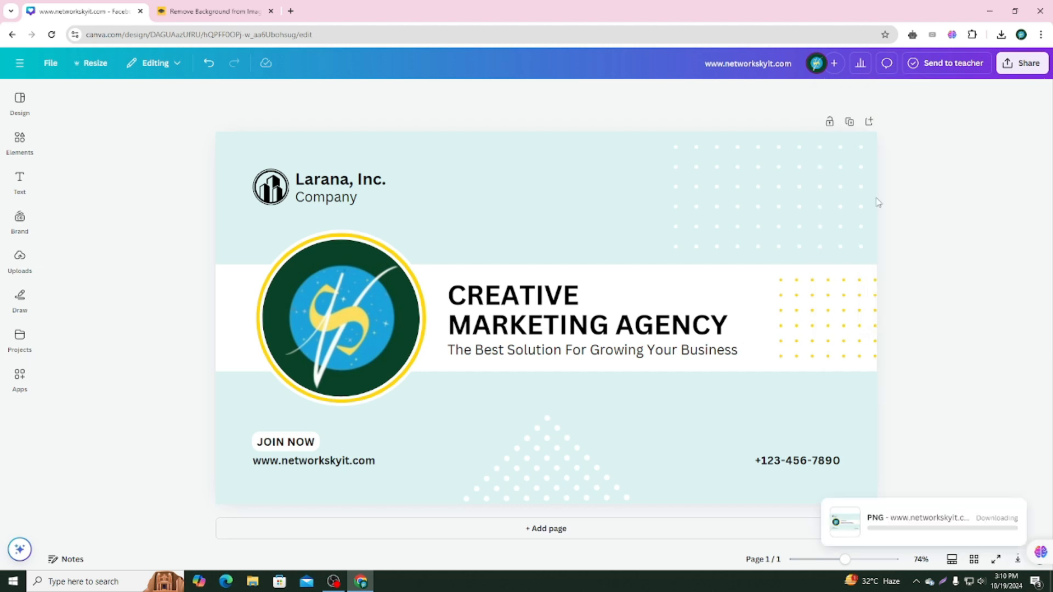